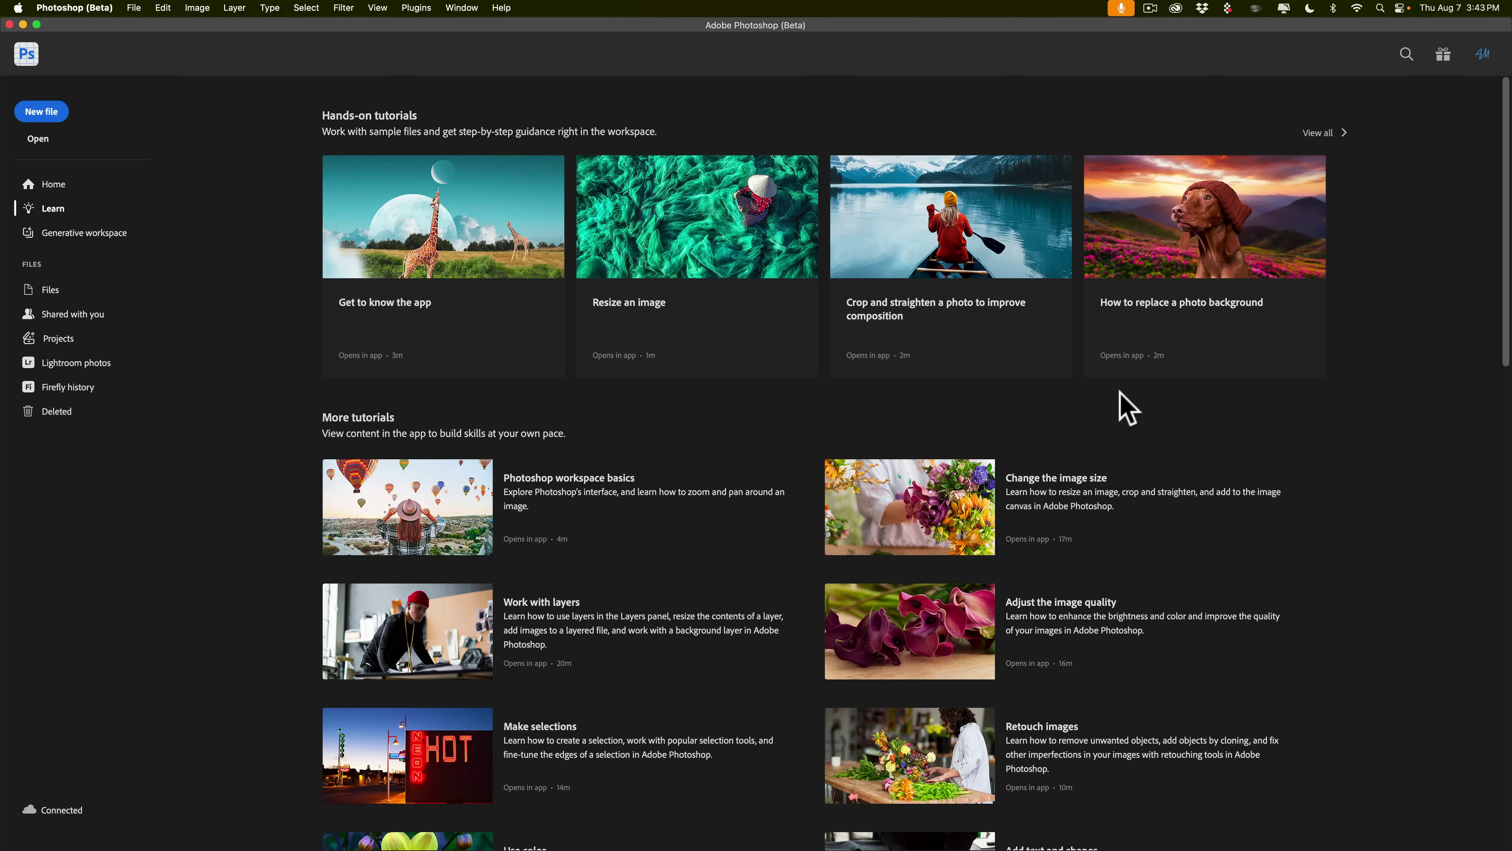
# Open the File menu from the Photoshop Learn home screen.
pyautogui.click(134, 8)
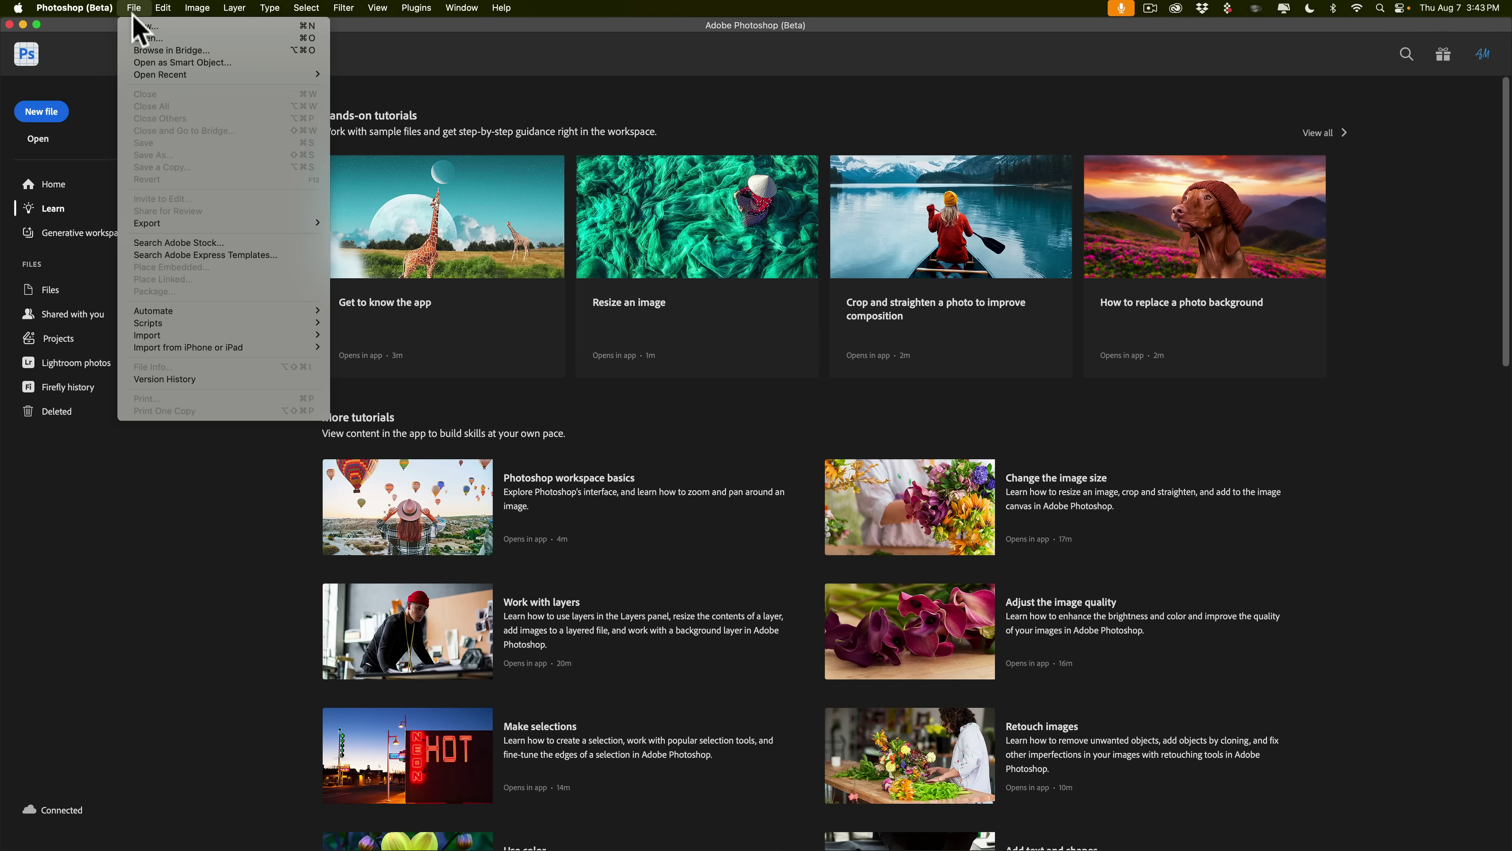
# Open the raw photo _DSC5267.nef from the Desktop into Camera Raw.
pyautogui.click(135, 37)
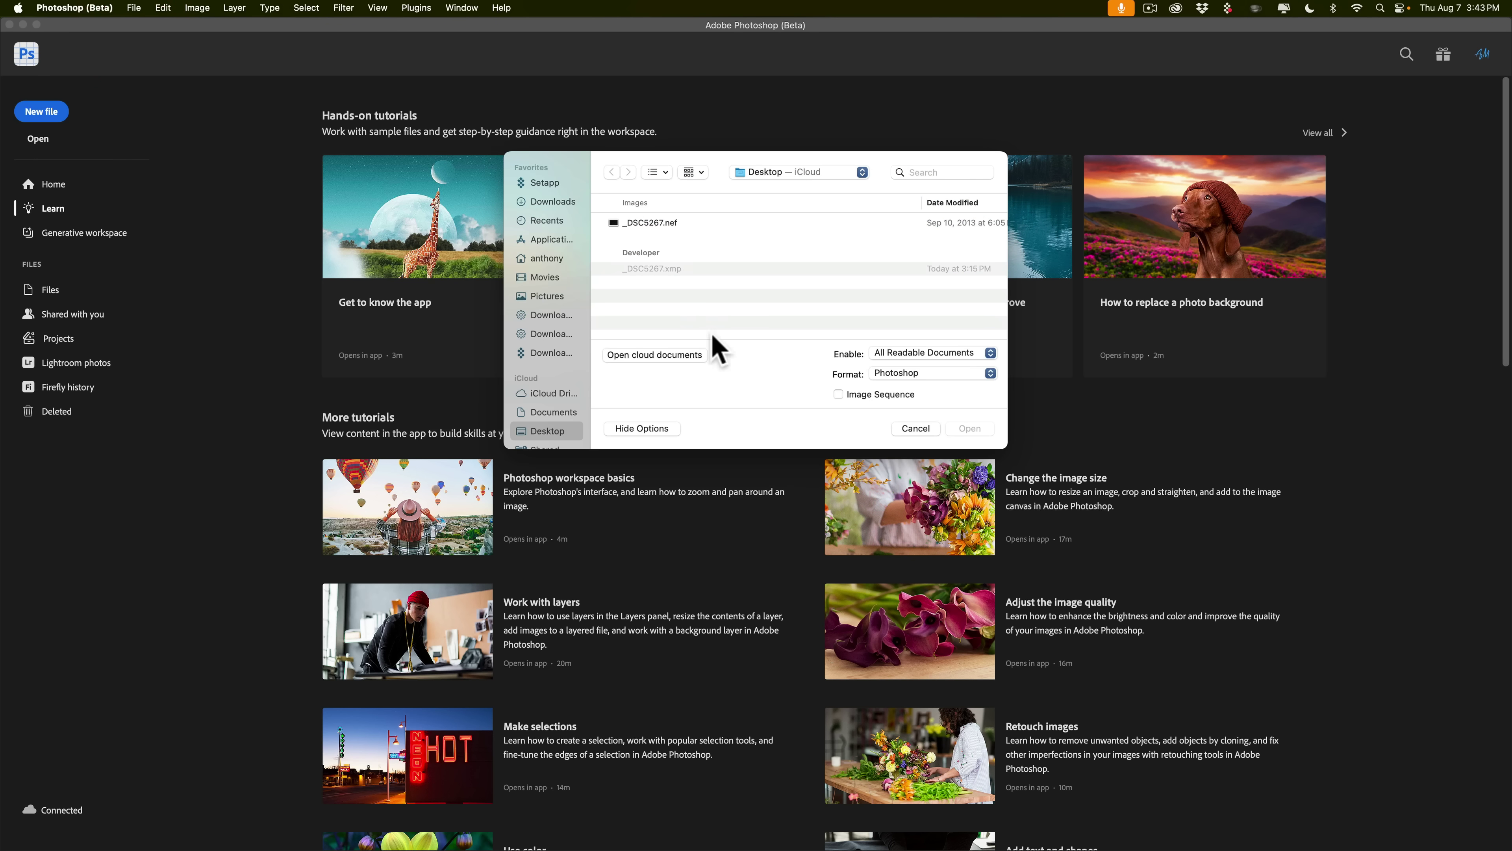
pyautogui.click(655, 223)
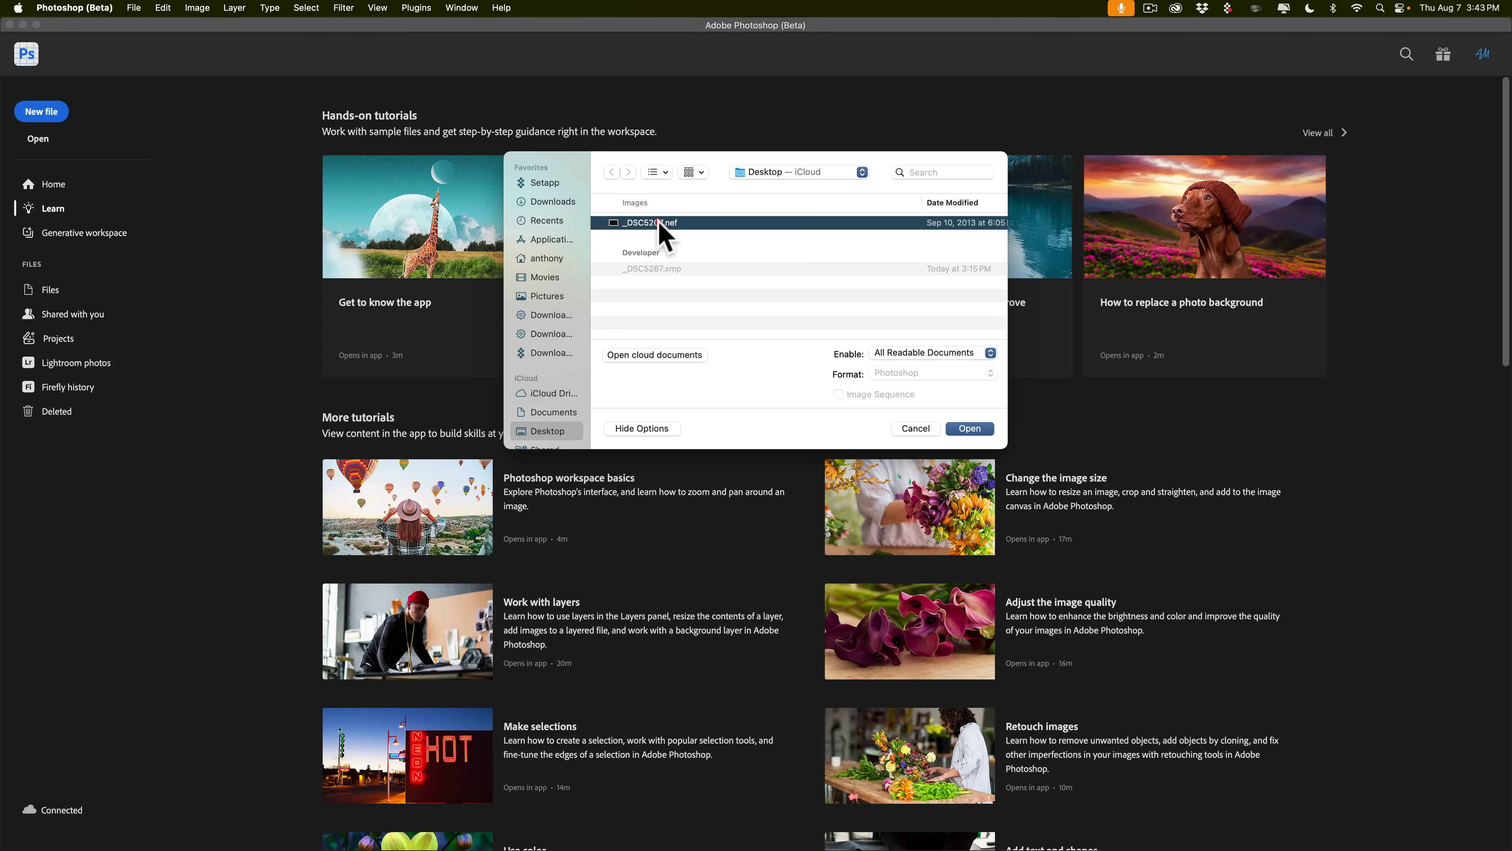
pyautogui.click(976, 430)
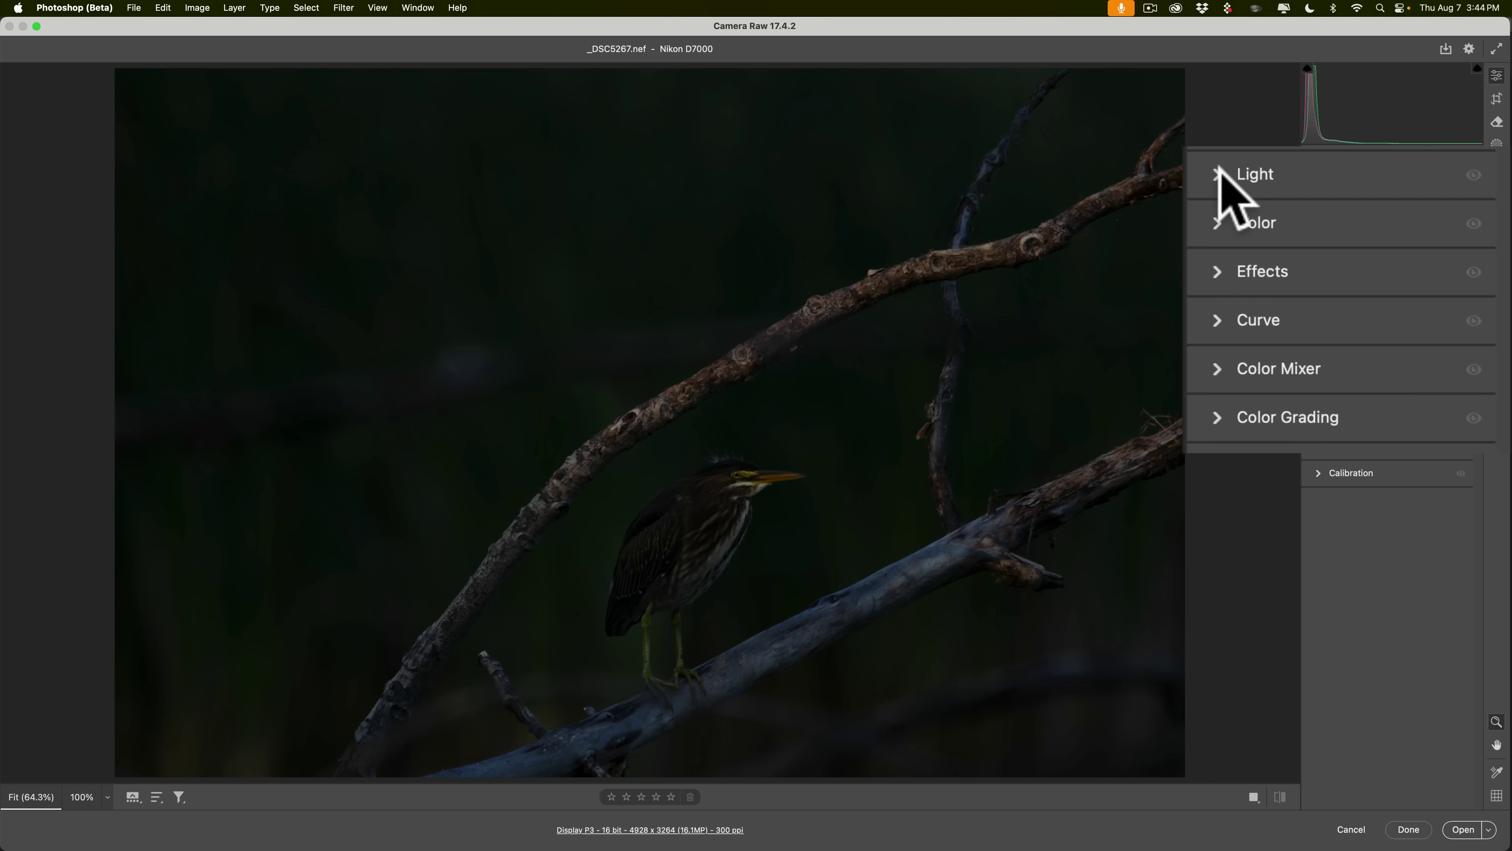
# In the Light panel, set Highlights to -100, Shadows to +100 and Exposure to +1.75.
pyautogui.click(1218, 174)
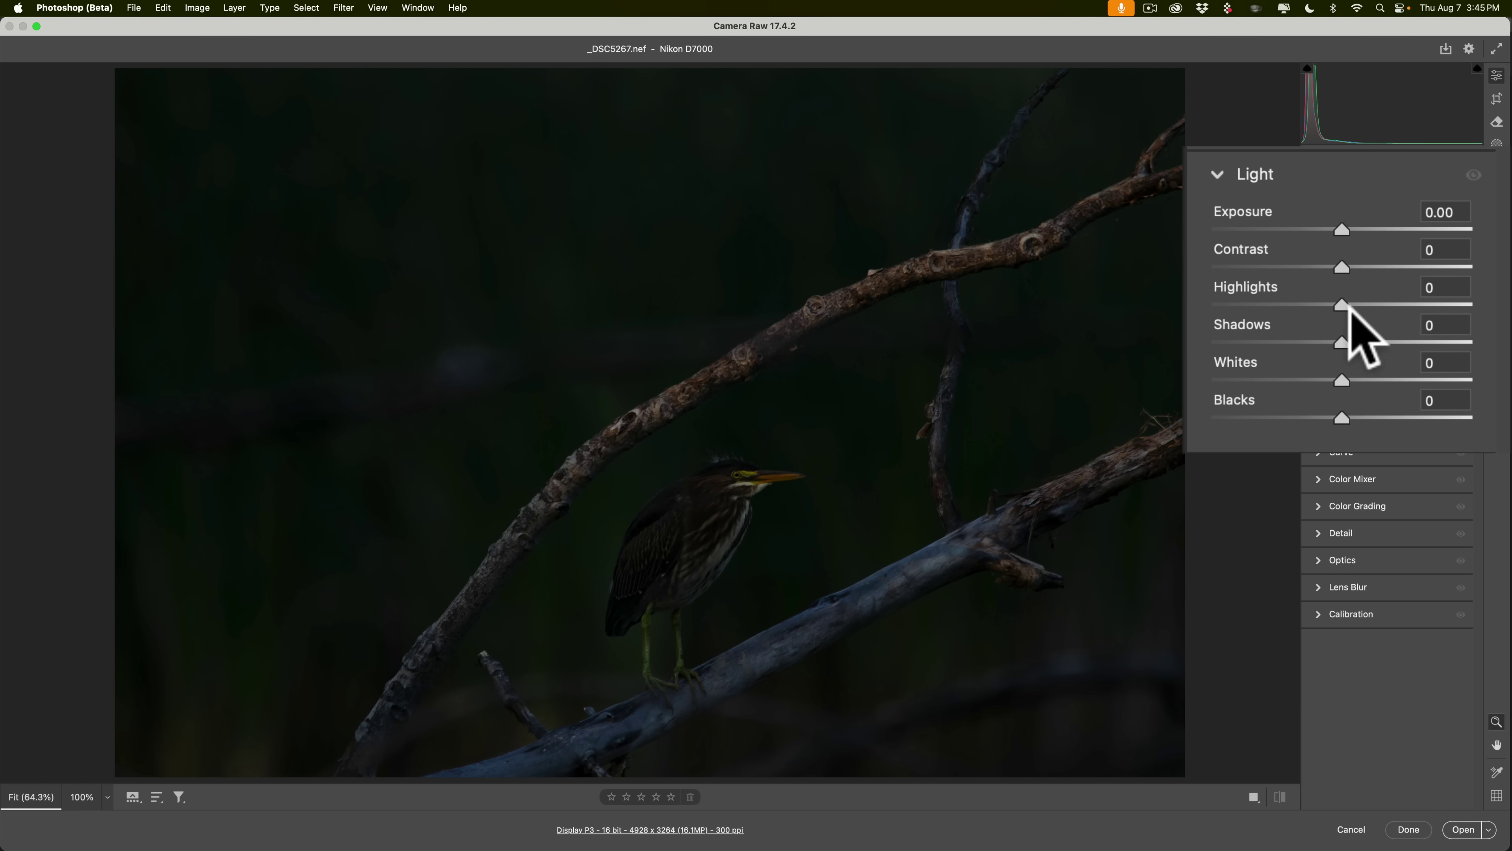
pyautogui.moveTo(1343, 305); pyautogui.dragTo(1249, 298)
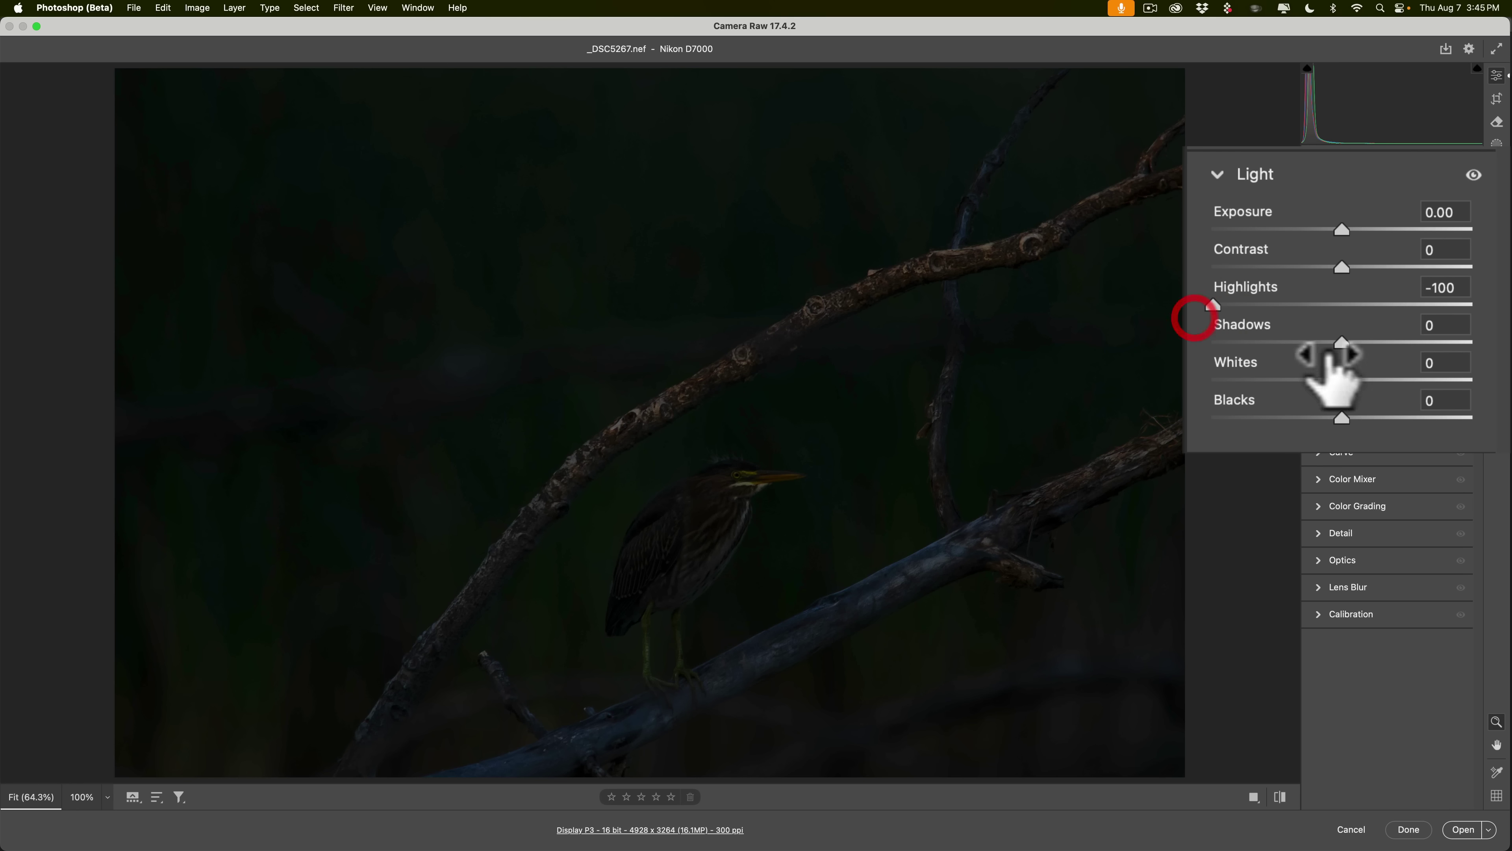
pyautogui.moveTo(1342, 343); pyautogui.dragTo(1471, 343)
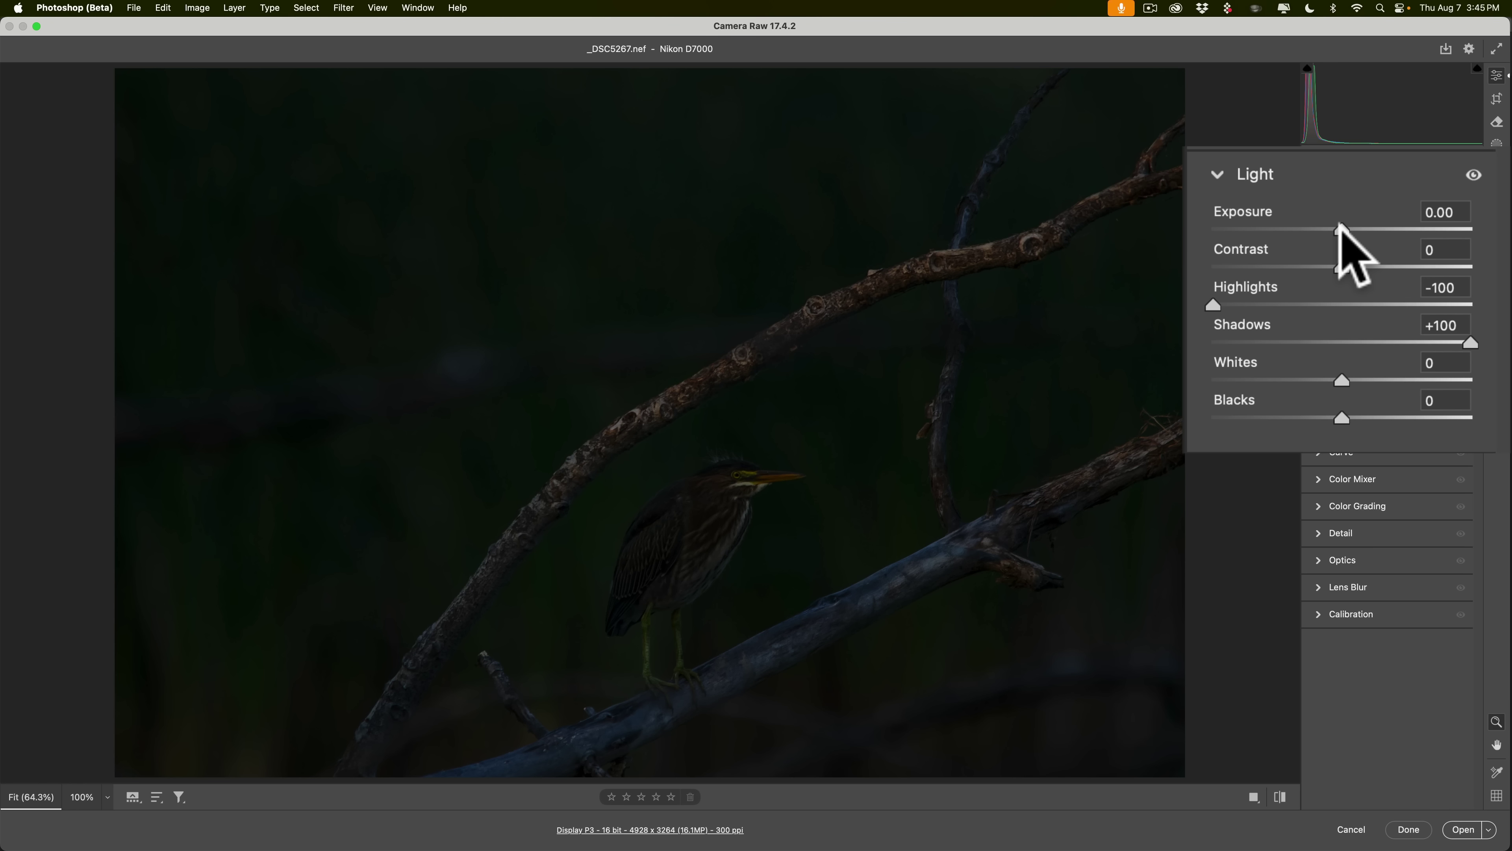
pyautogui.moveTo(1341, 227); pyautogui.dragTo(1390, 226)
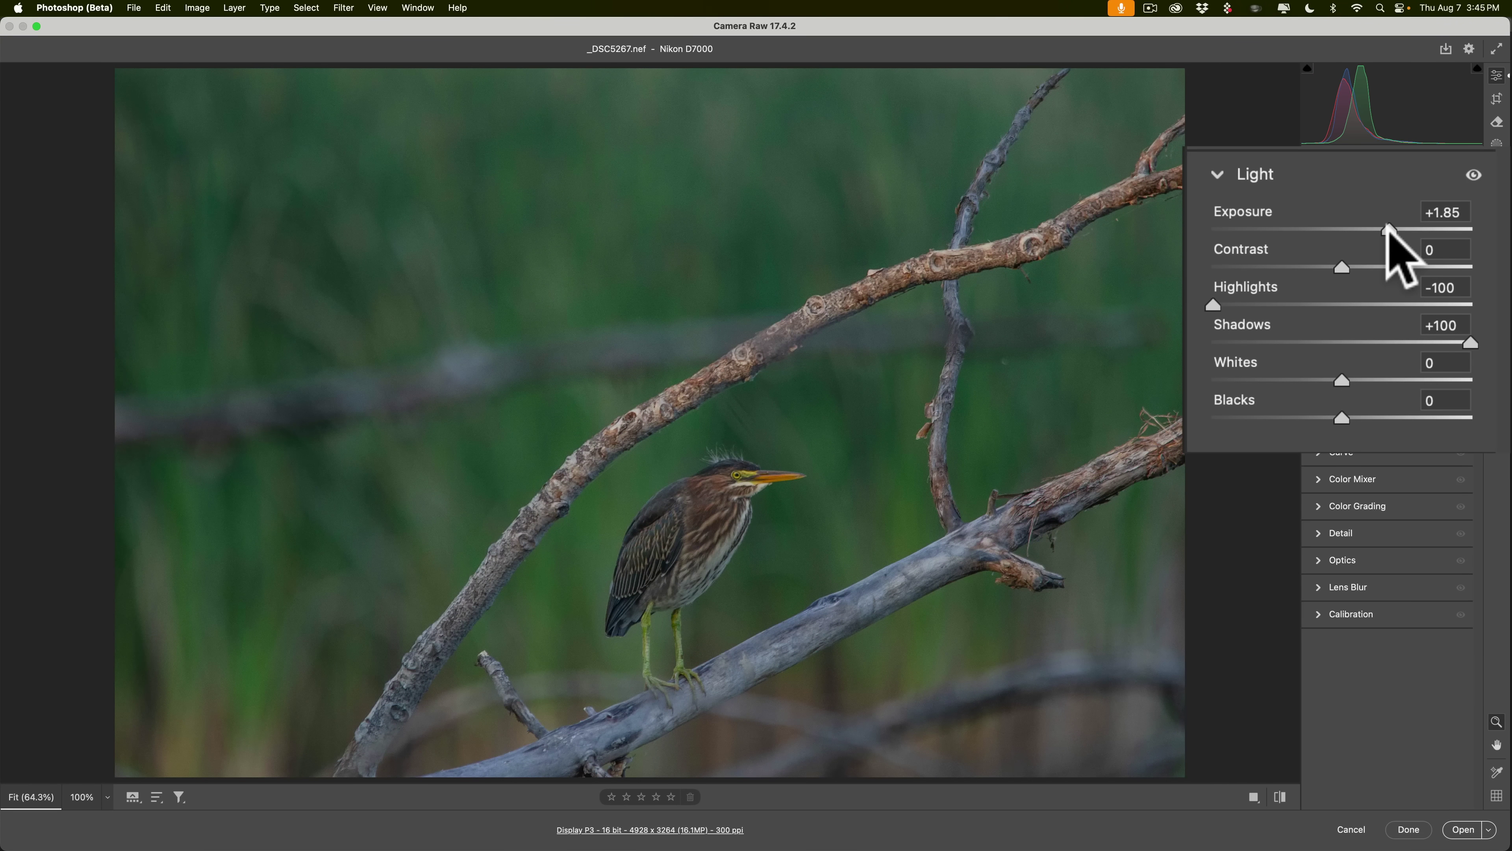
pyautogui.moveTo(1388, 226); pyautogui.dragTo(1385, 226)
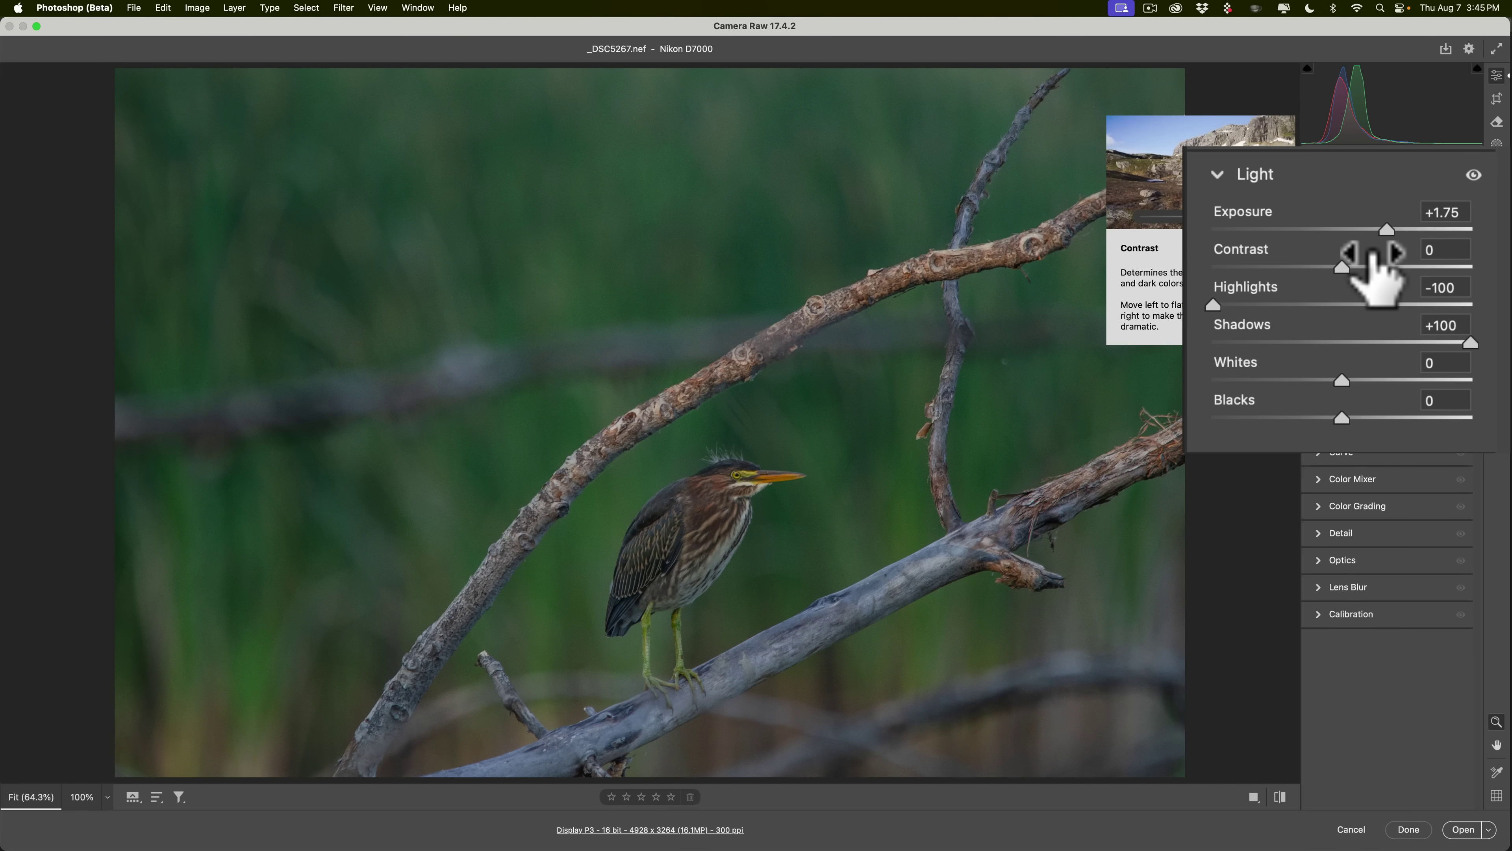
# Watching the clipping previews, raise Whites to +50 and lower Blacks to -58.
pyautogui.press('alt')
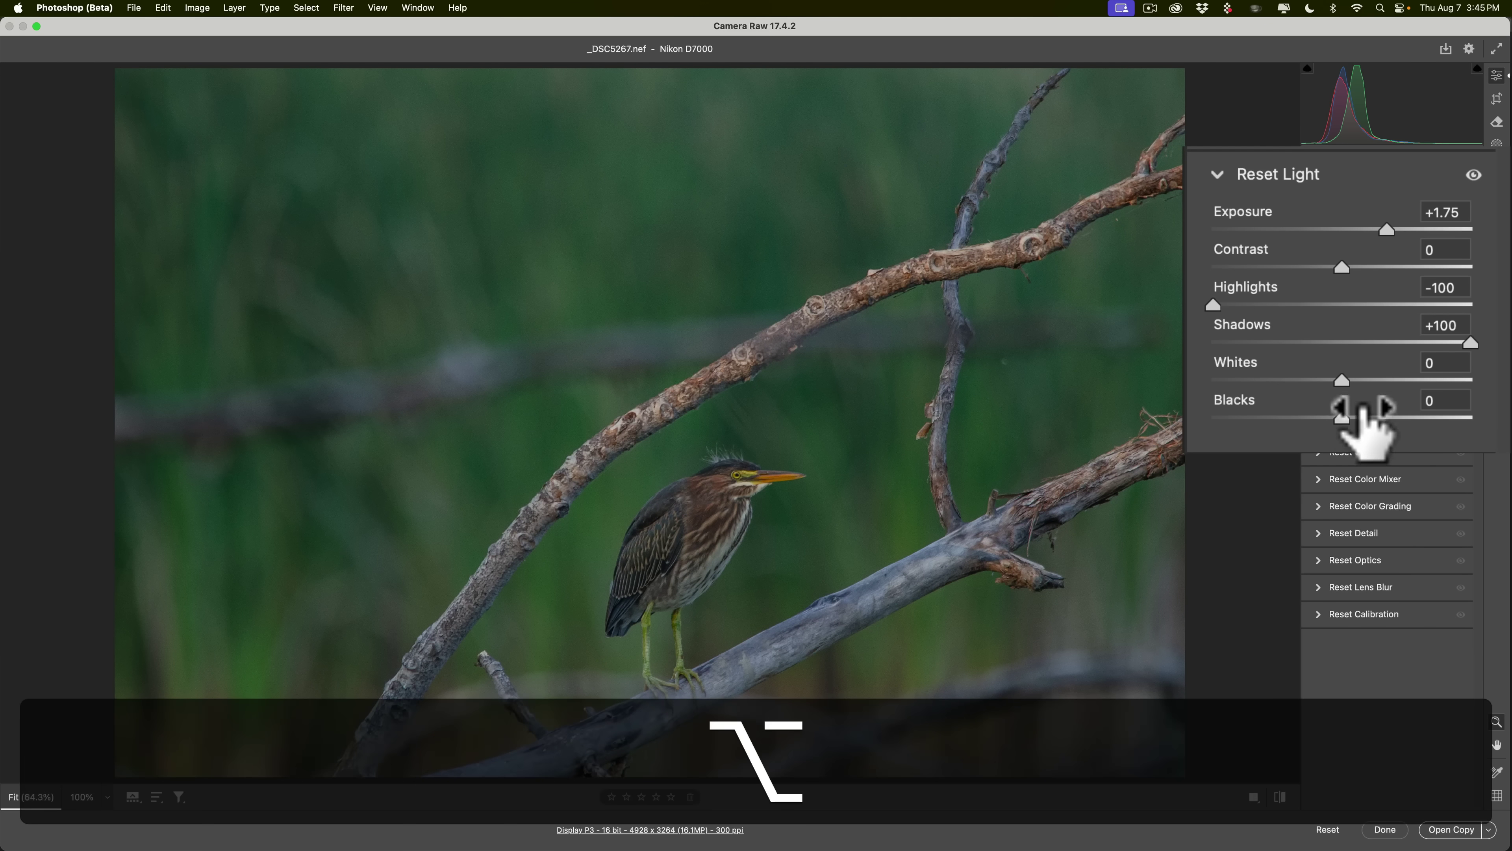
pyautogui.keyDown('alt'); pyautogui.click(1339, 377); pyautogui.keyUp('alt')
pyautogui.moveTo(1339, 377); pyautogui.dragTo(1405, 384)
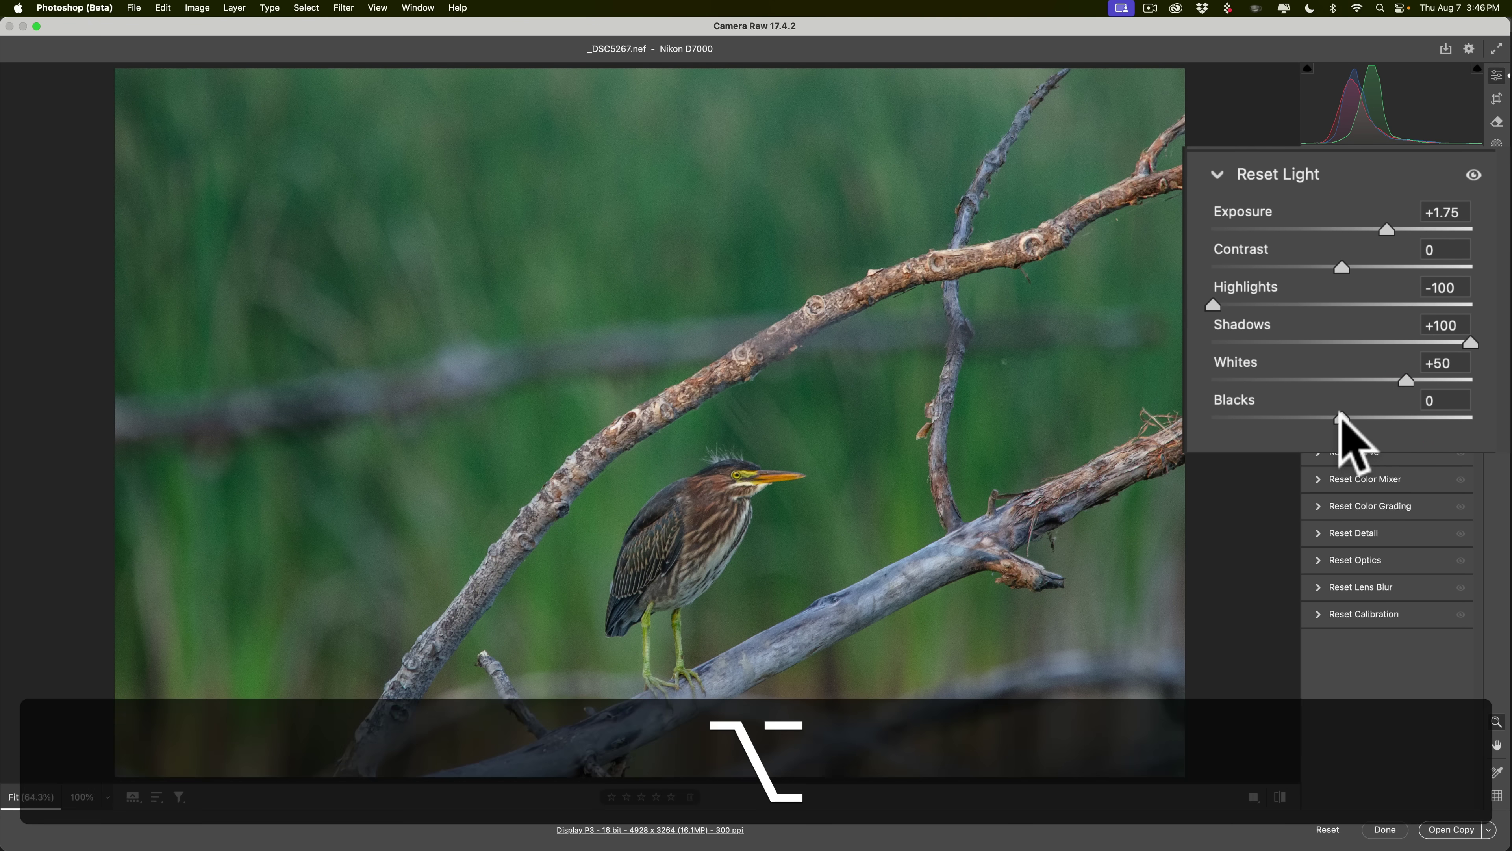
pyautogui.moveTo(1342, 418); pyautogui.dragTo(1342, 417)
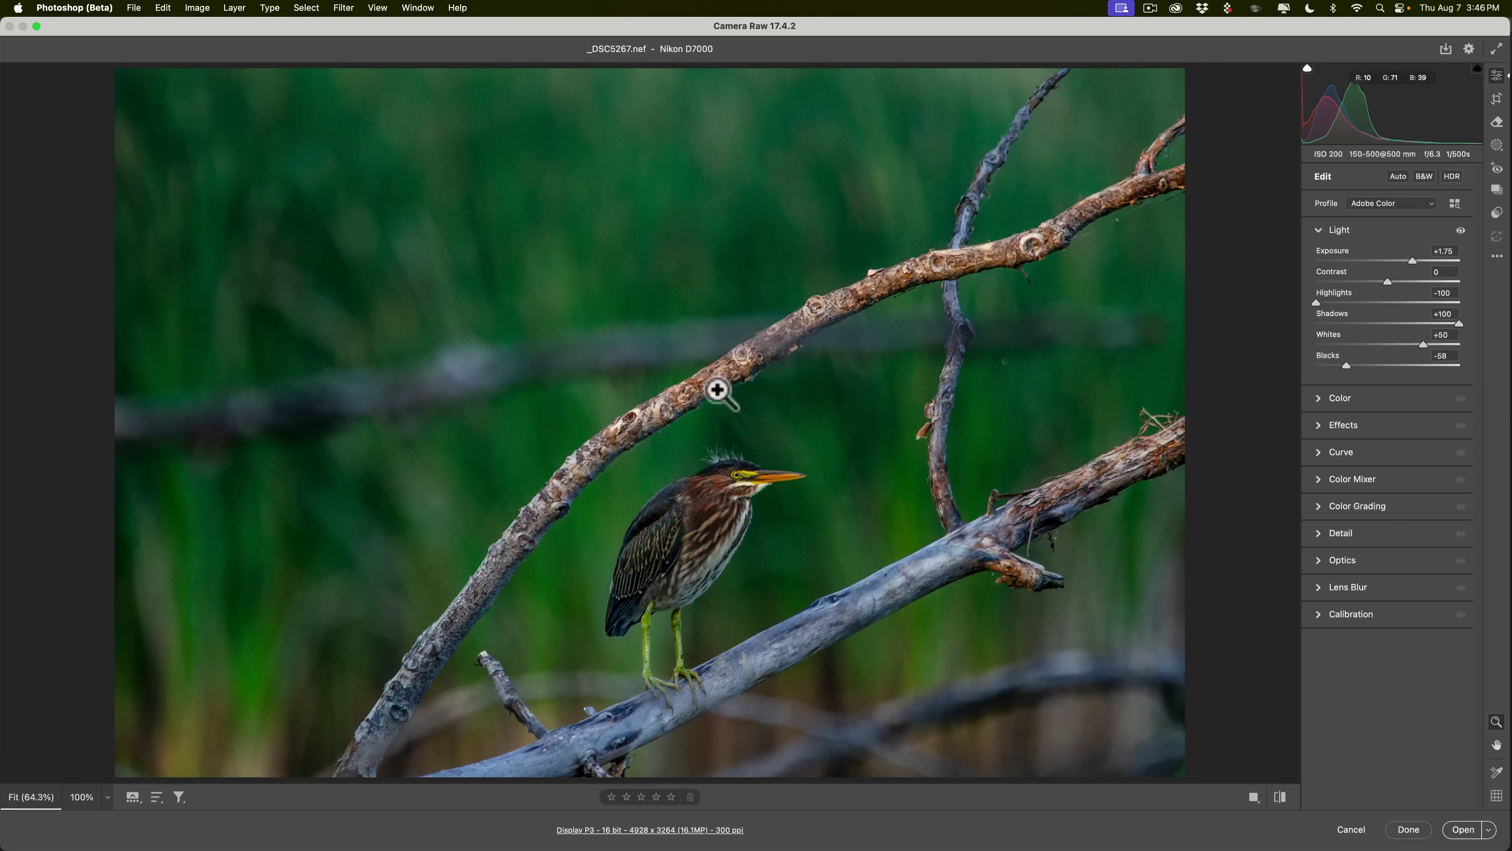
pyautogui.moveTo(604, 385); pyautogui.dragTo(874, 588)
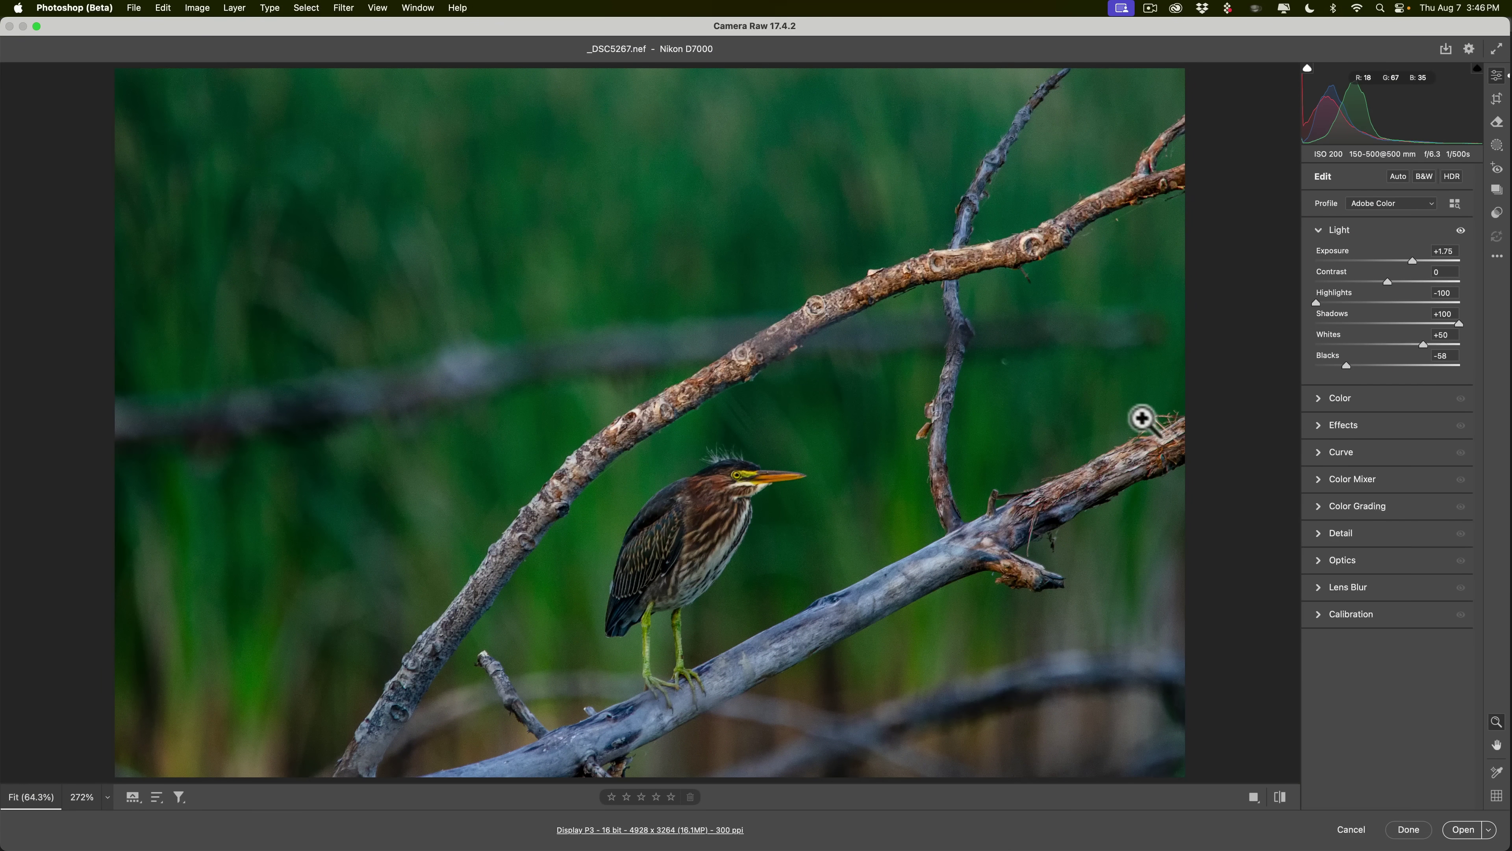
# Enable Denoise in the Detail panel and raise its amount from 50 to 75.
pyautogui.click(1325, 532)
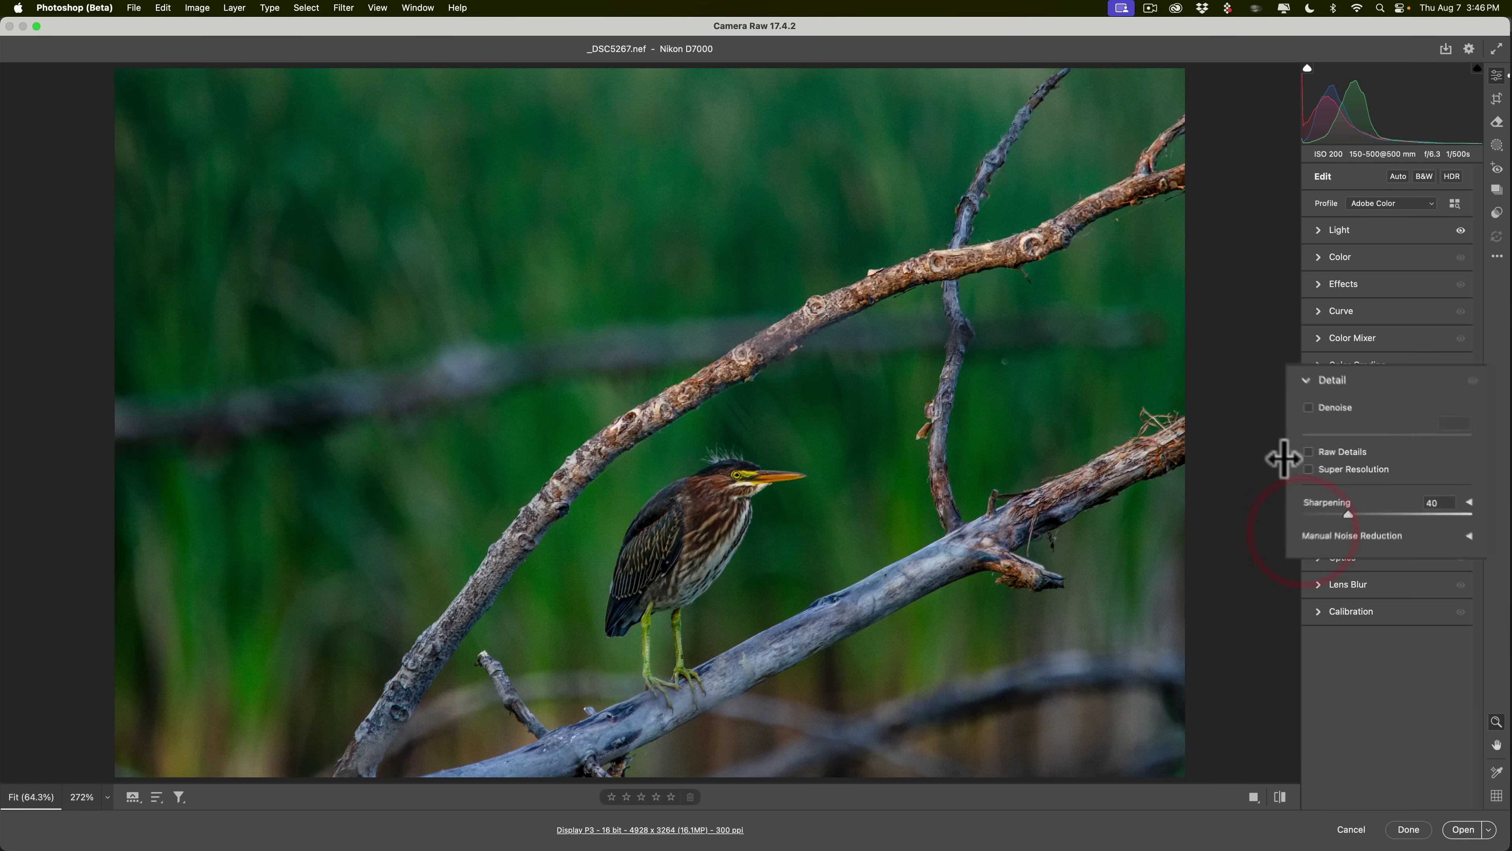
pyautogui.click(1305, 405)
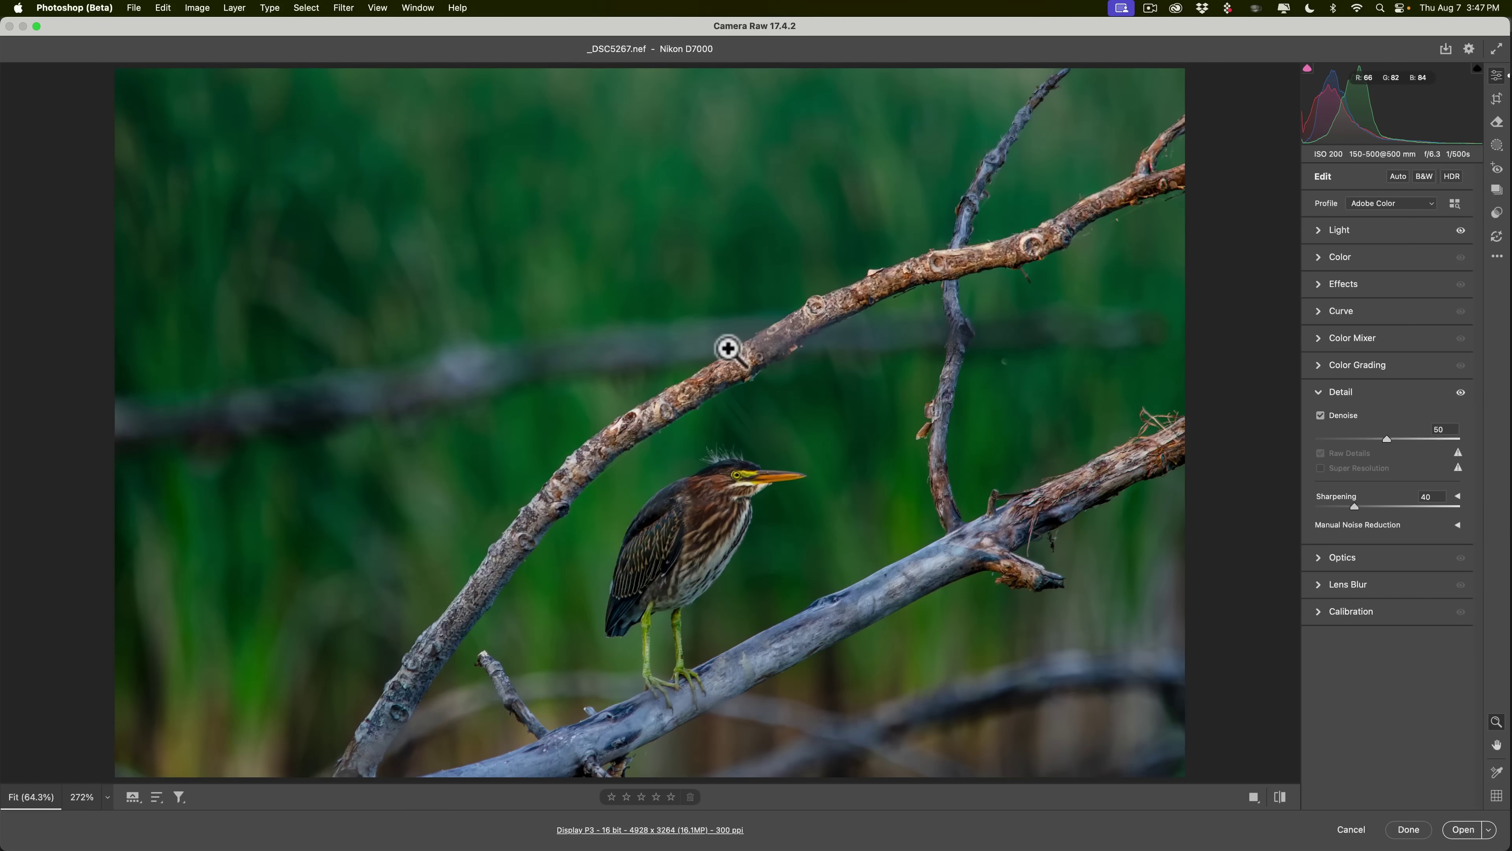
pyautogui.moveTo(652, 490); pyautogui.dragTo(879, 596)
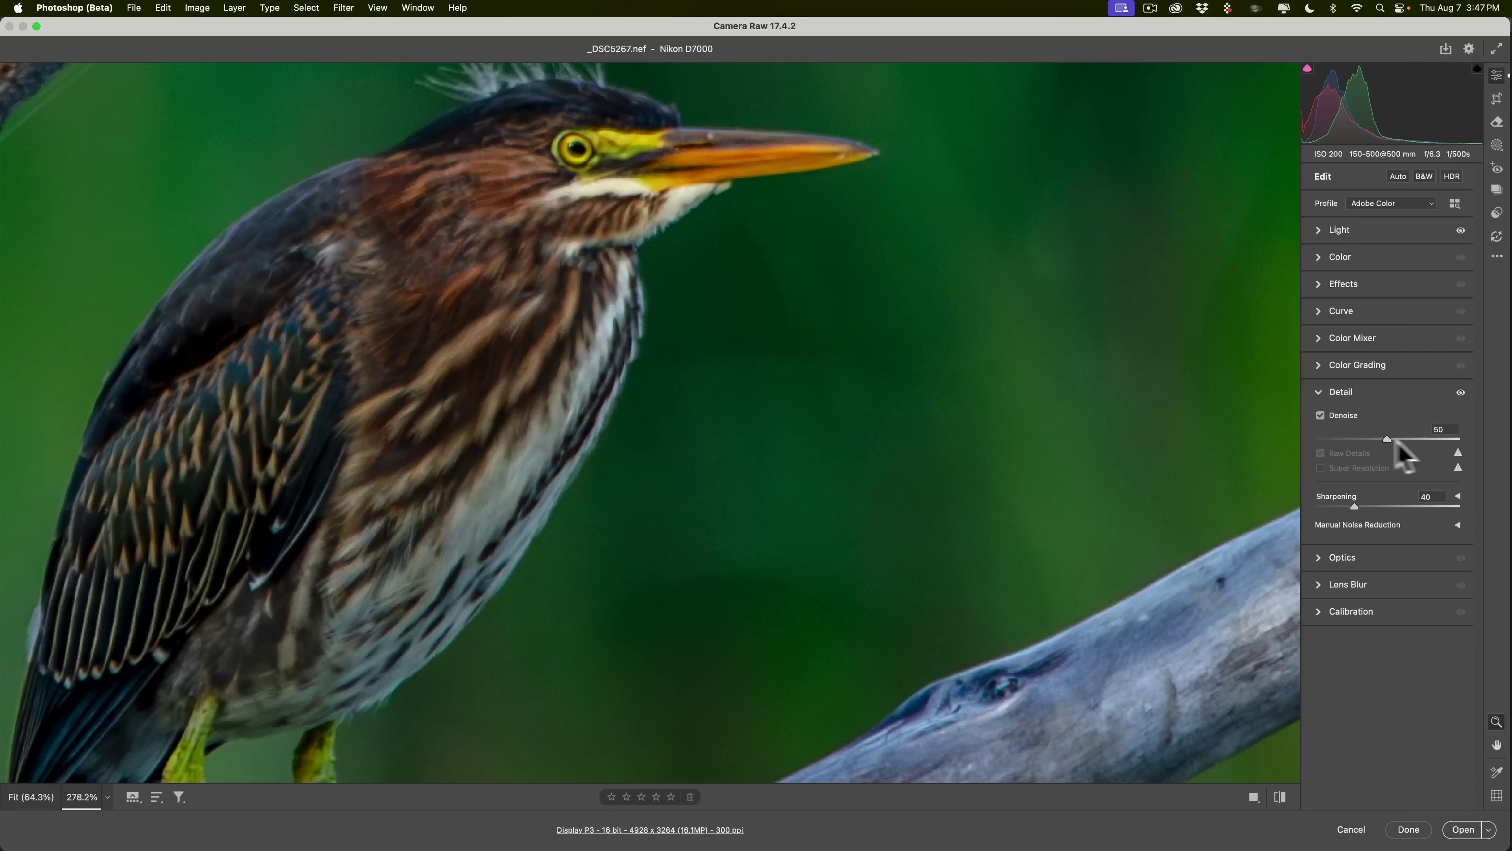
pyautogui.moveTo(1343, 421); pyautogui.dragTo(1407, 422)
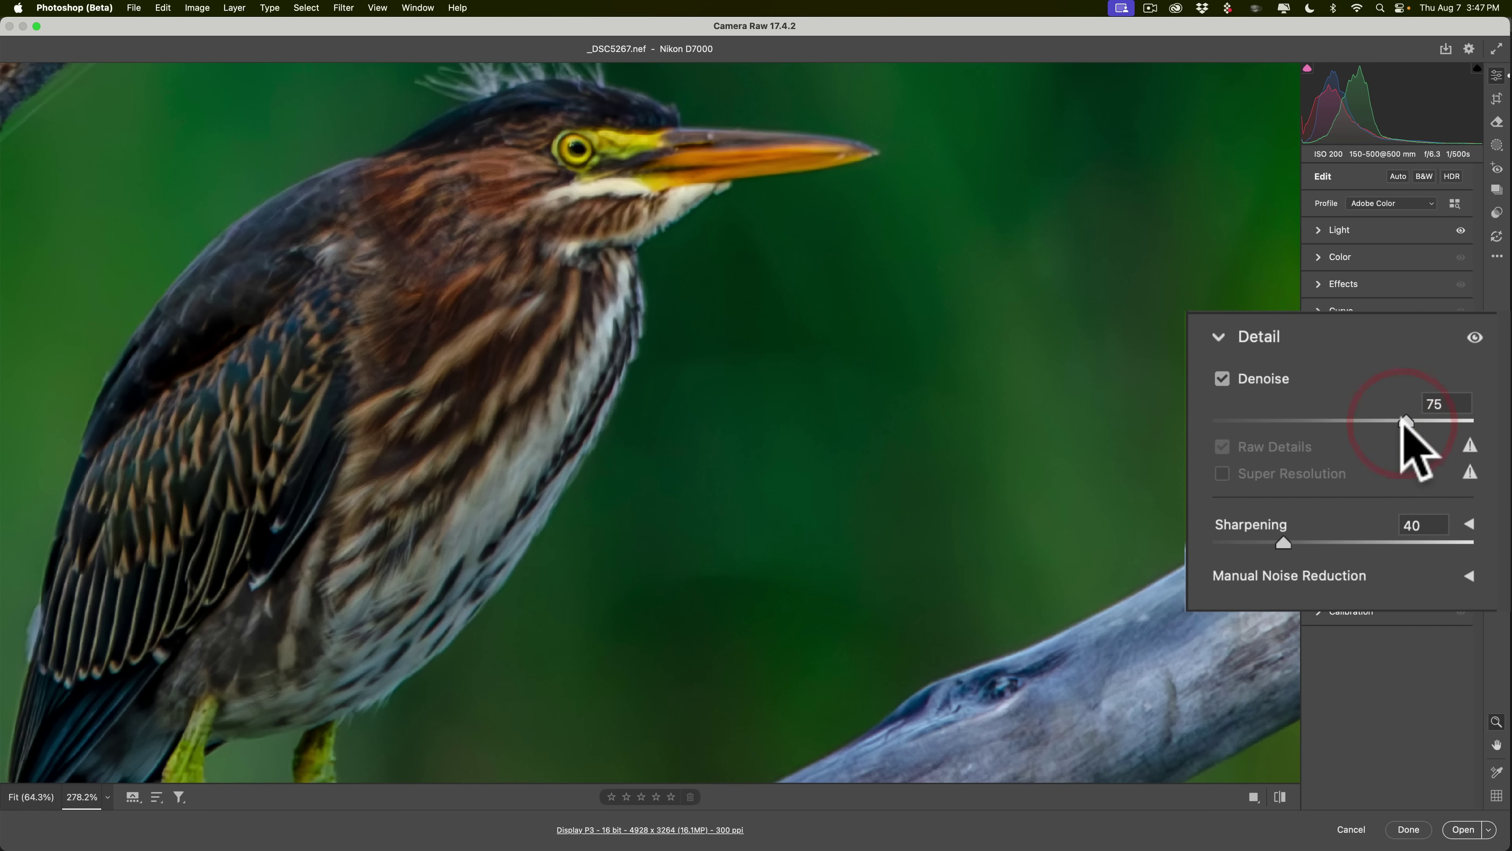
pyautogui.keyDown('alt'); pyautogui.click(752, 310); pyautogui.keyUp('alt')
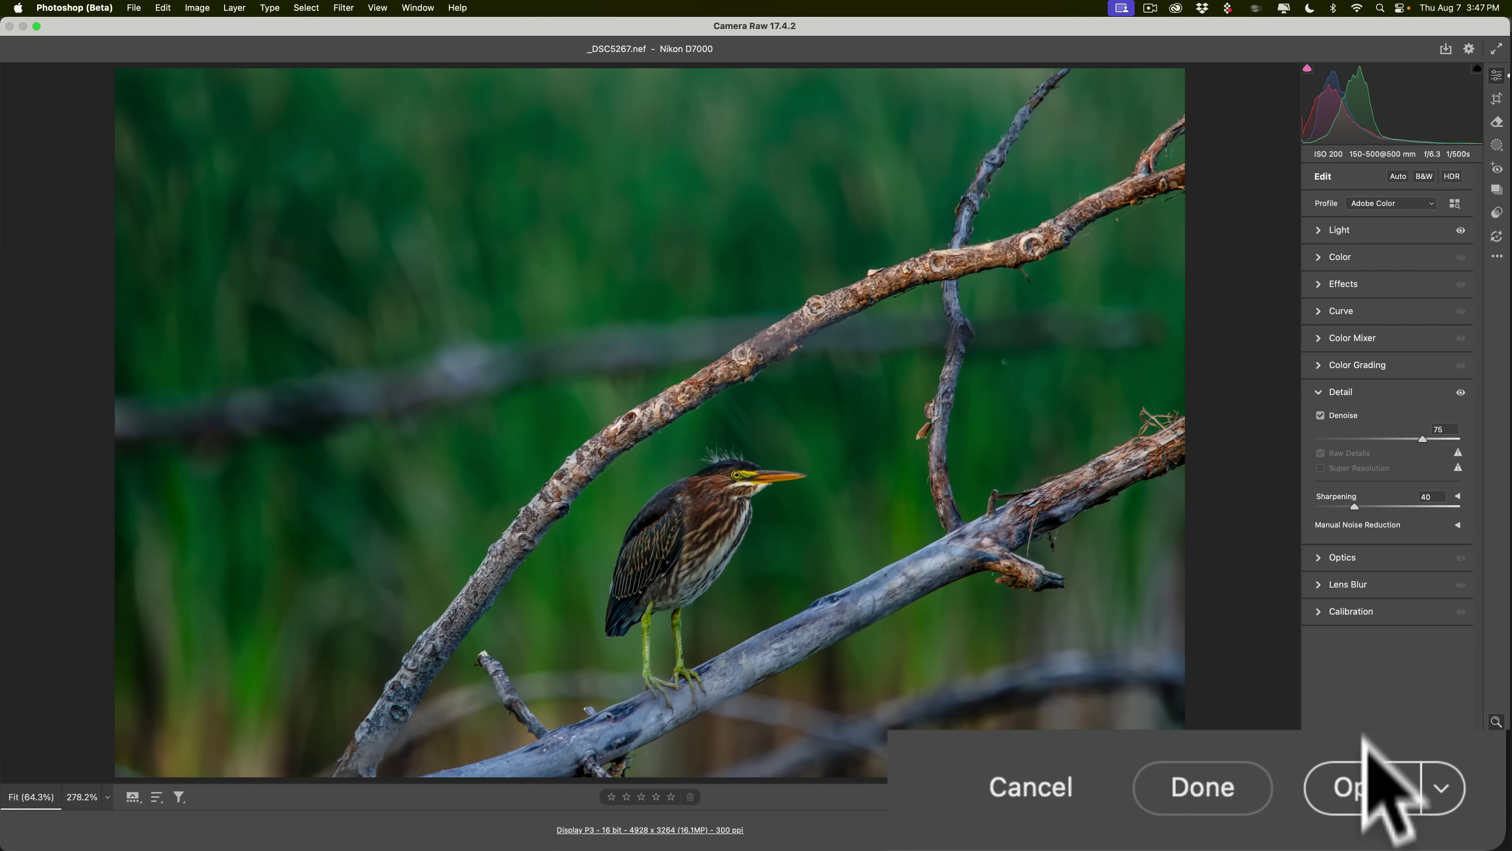
# Bring the edited photo into Photoshop and pick the 4 x 5 in 300 ppi crop preset.
pyautogui.click(1363, 781)
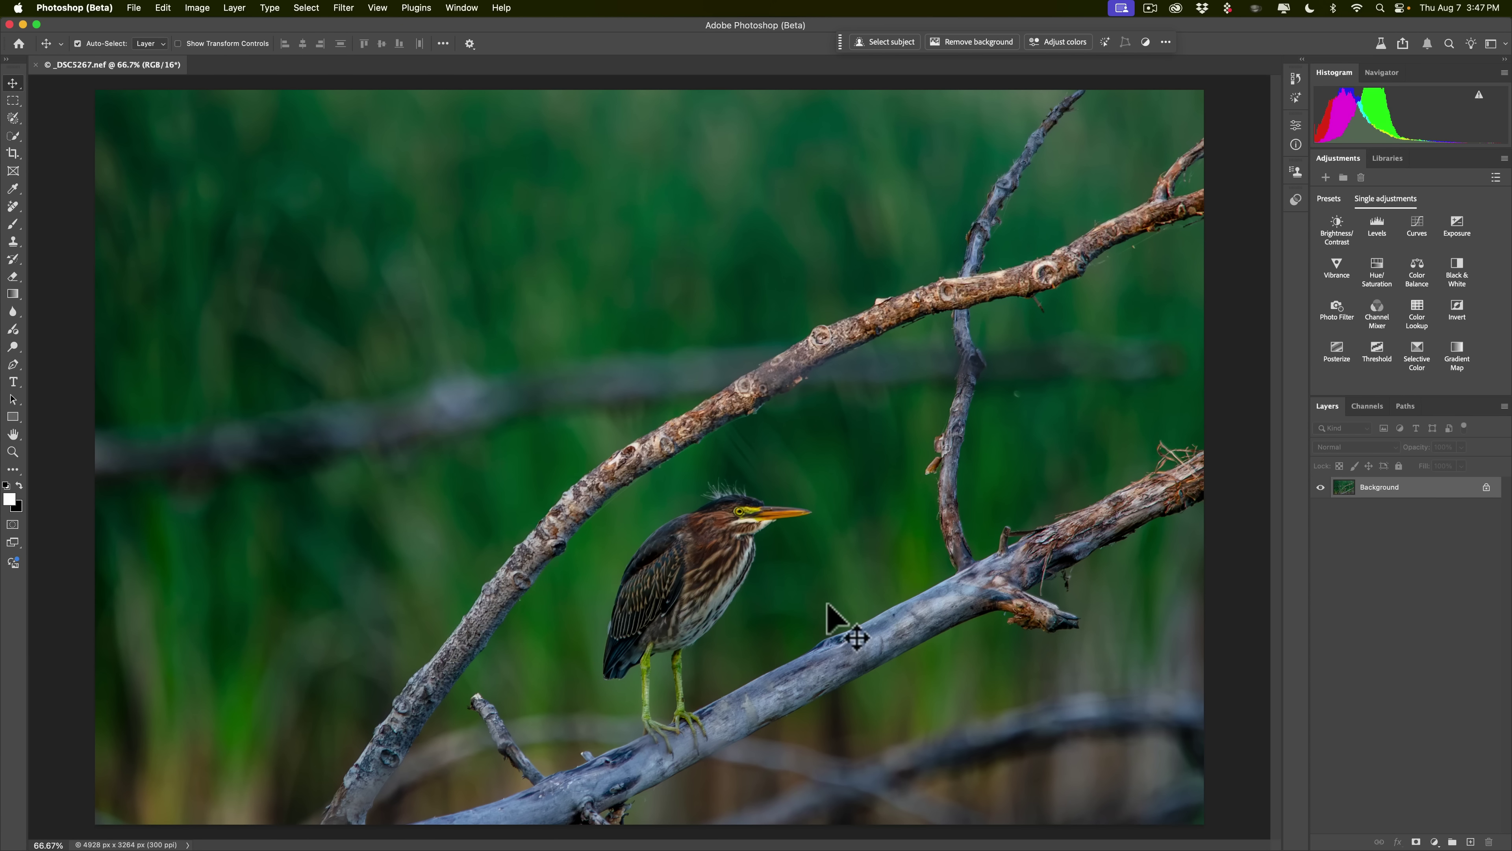
pyautogui.press('c')
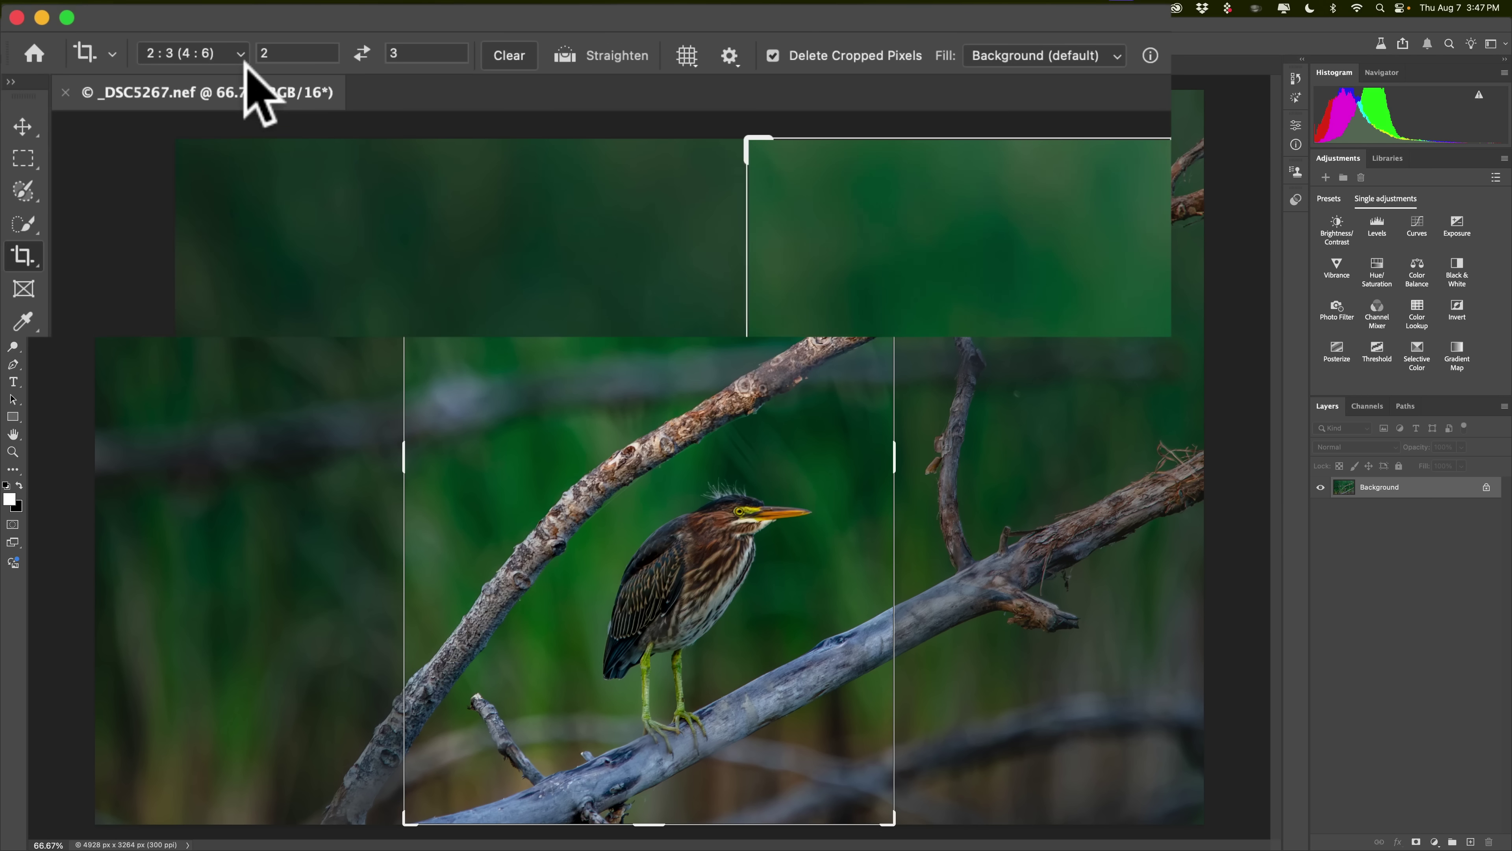
pyautogui.click(241, 53)
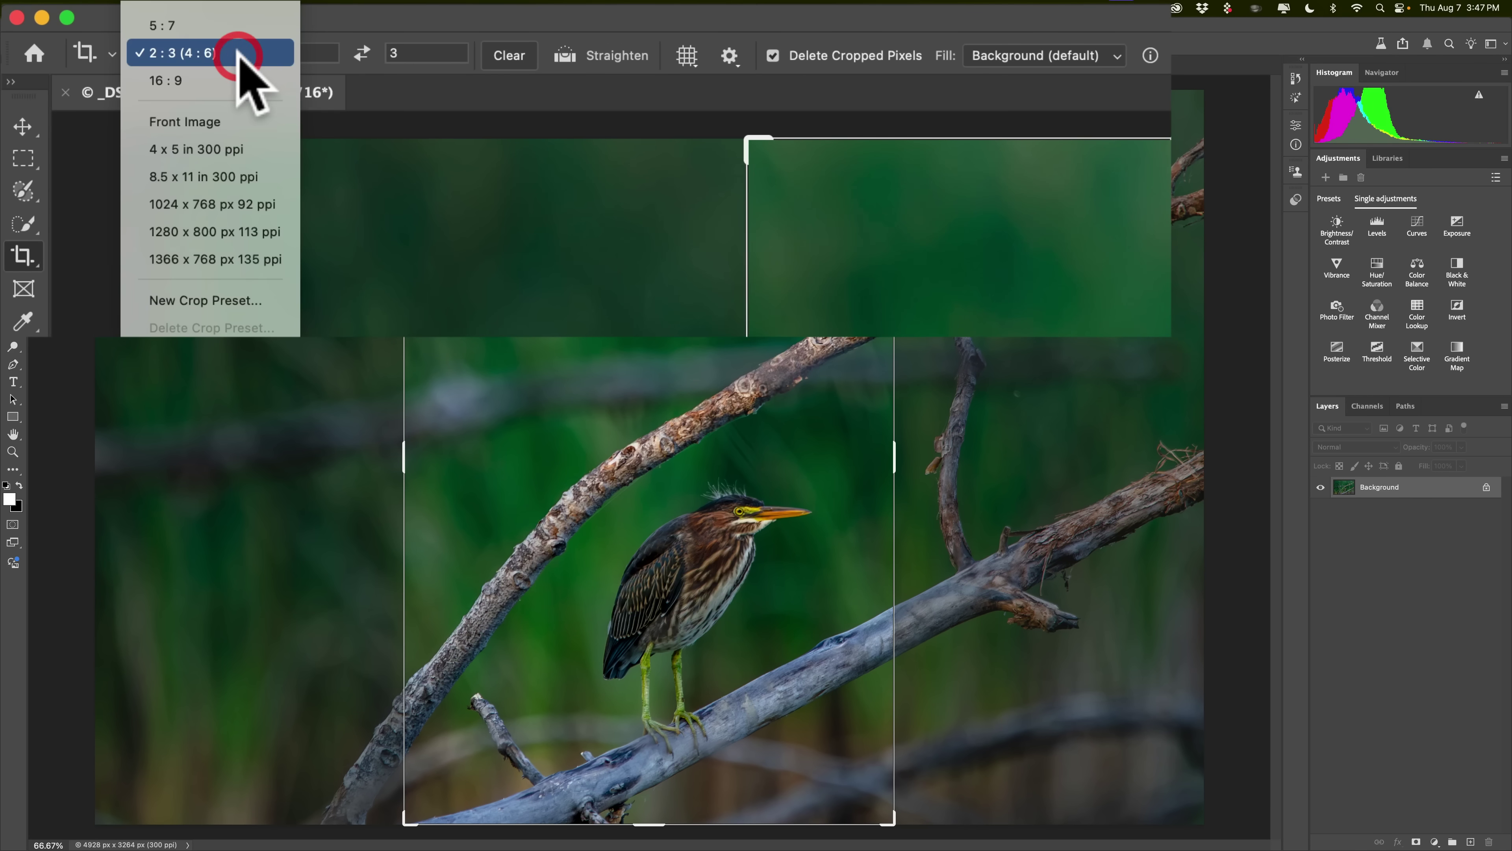
pyautogui.click(222, 147)
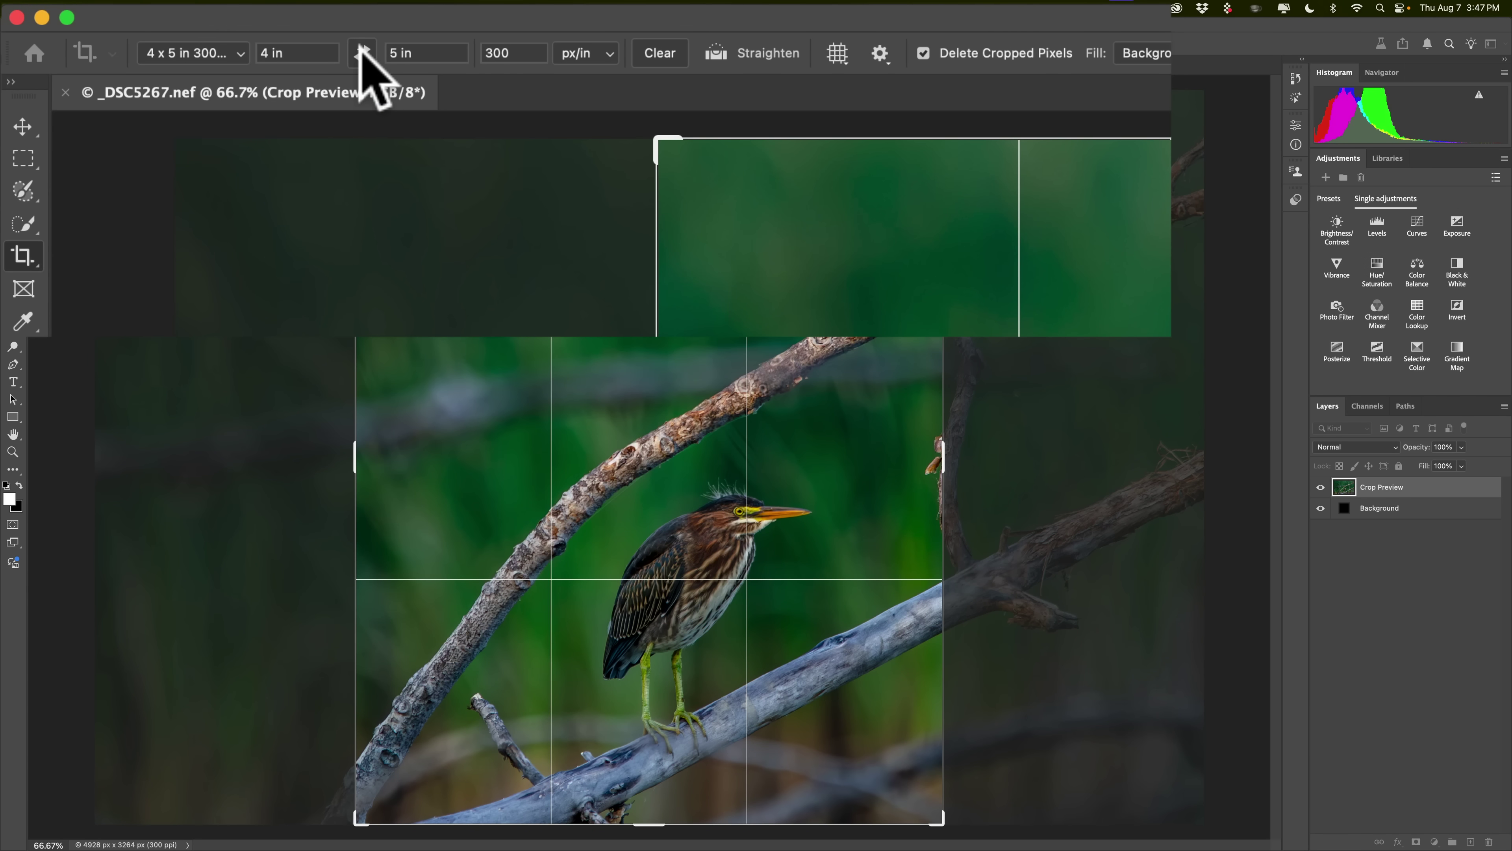
# Frame the heron in a portrait 1200 x 1500 px crop, commit it, and fit to window.
pyautogui.click(362, 53)
pyautogui.click(362, 53)
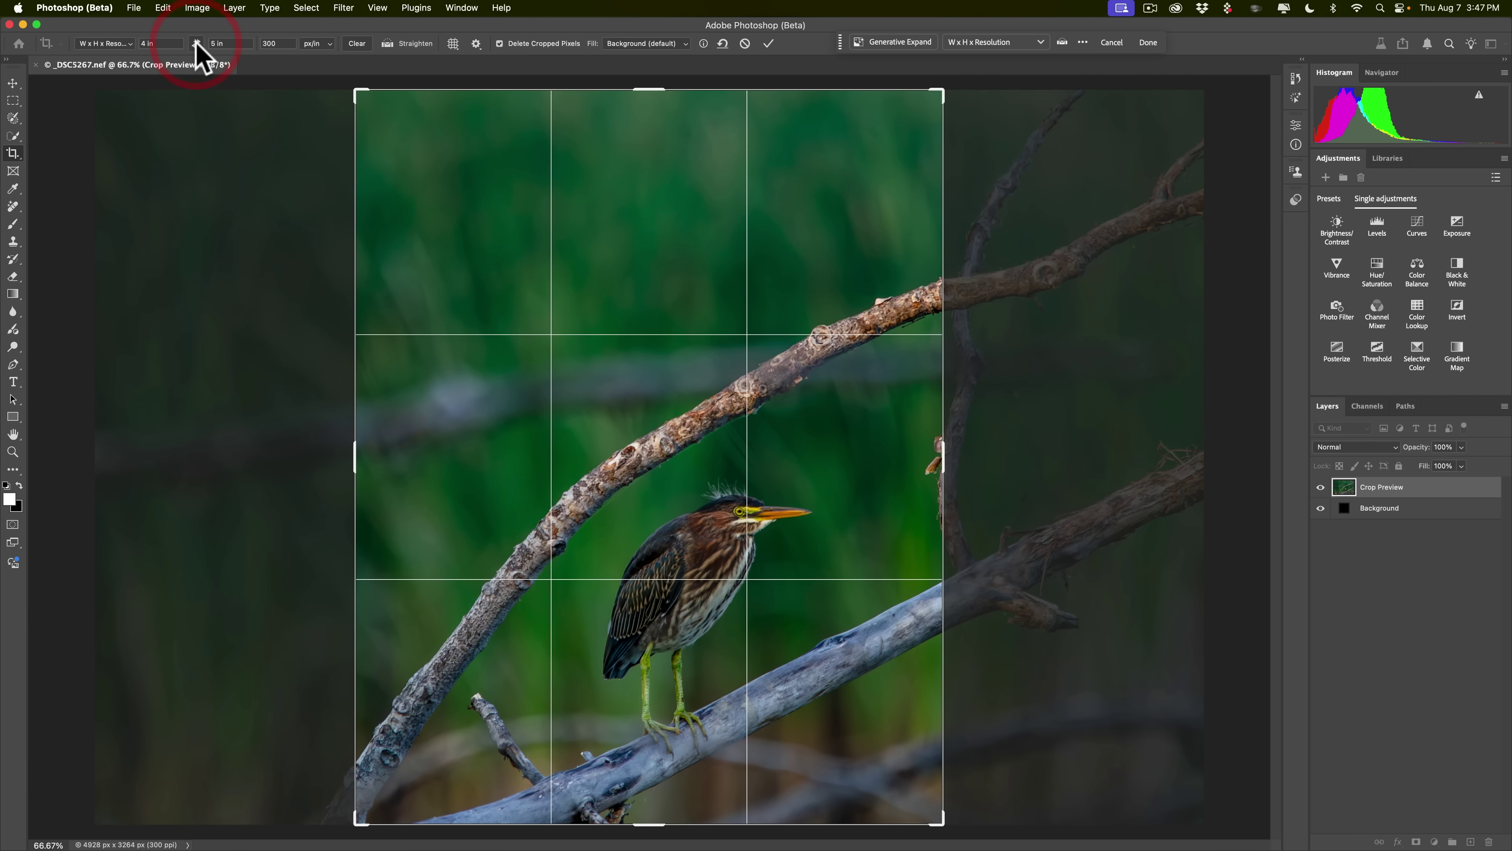
pyautogui.moveTo(648, 91); pyautogui.dragTo(649, 259)
pyautogui.moveTo(660, 329); pyautogui.dragTo(619, 386)
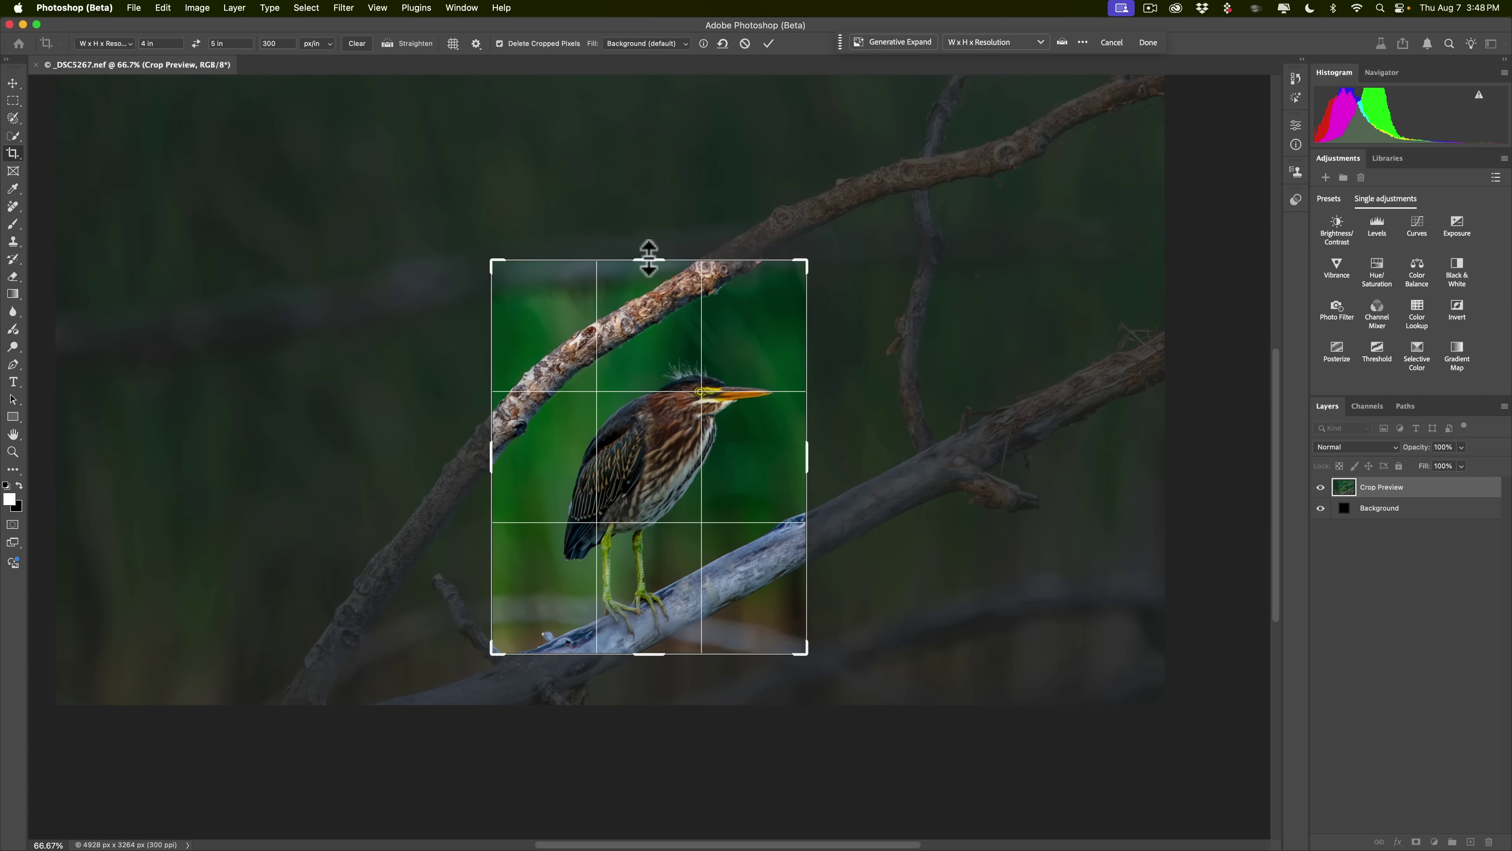
pyautogui.moveTo(645, 256); pyautogui.dragTo(661, 372)
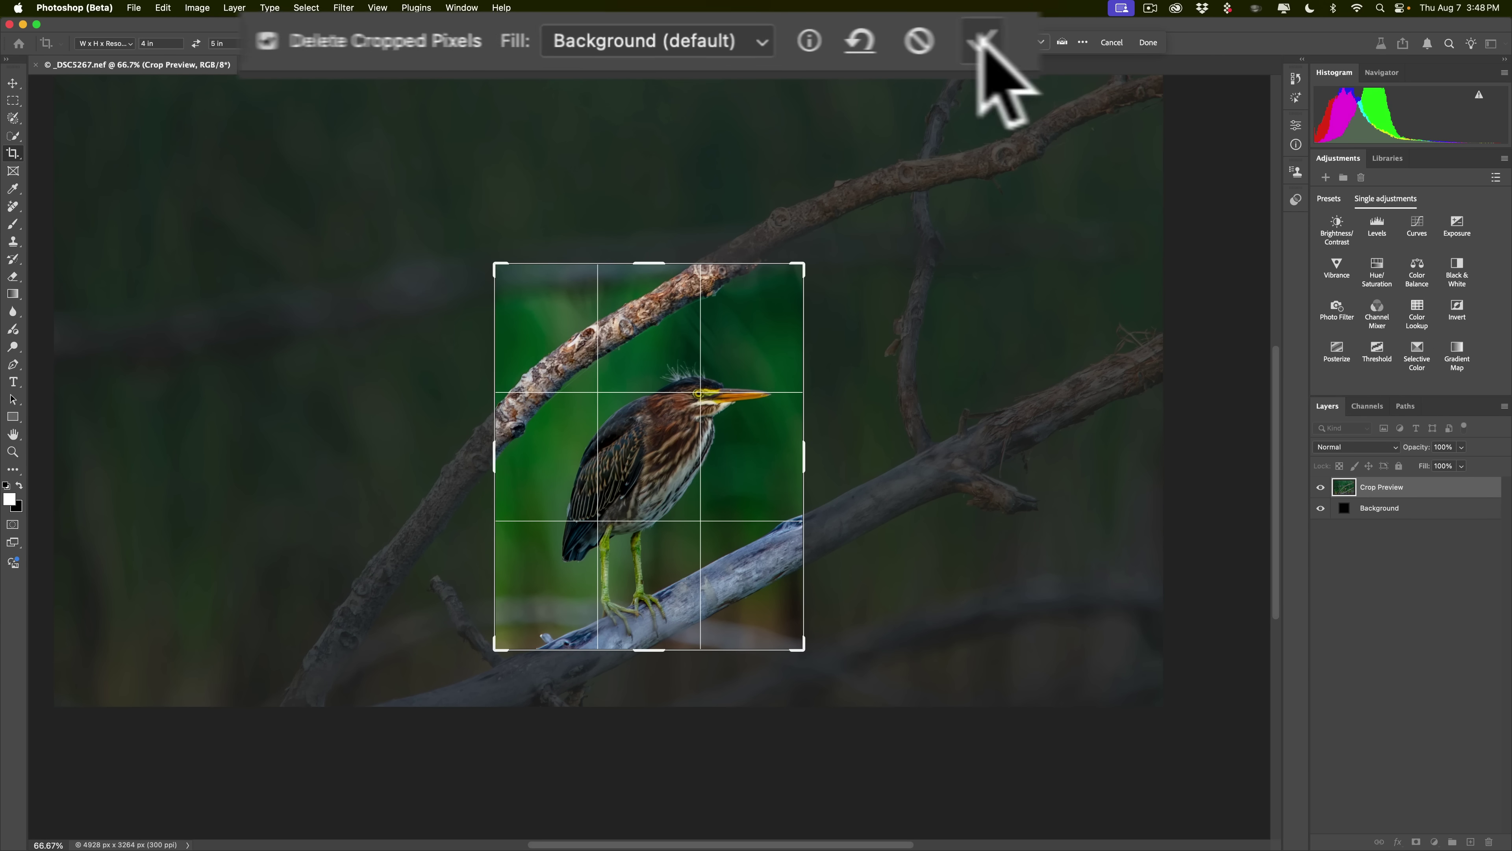
pyautogui.click(769, 44)
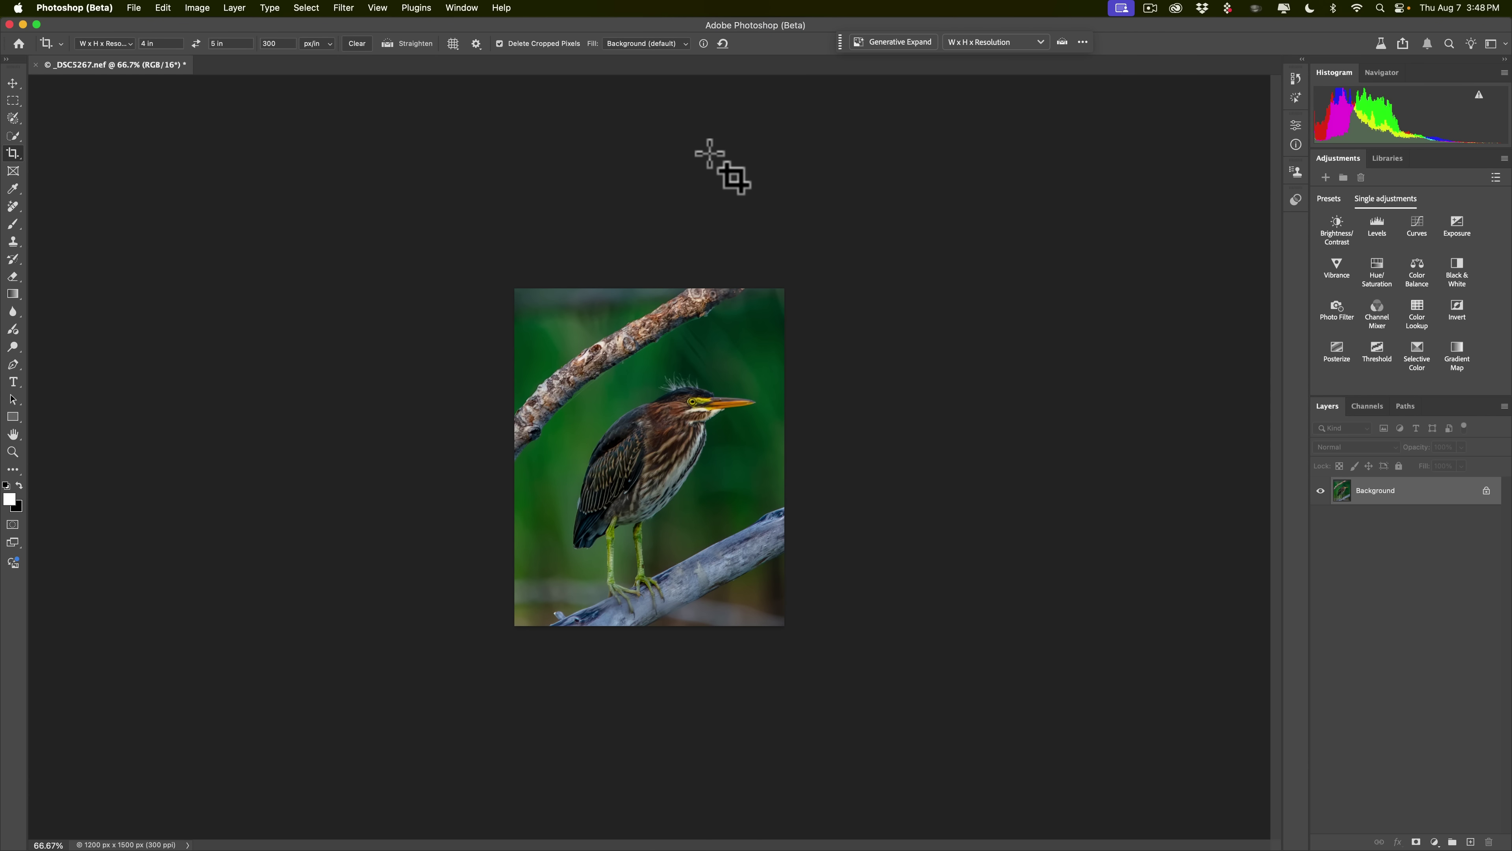
pyautogui.press('super')
pyautogui.press('super+0')
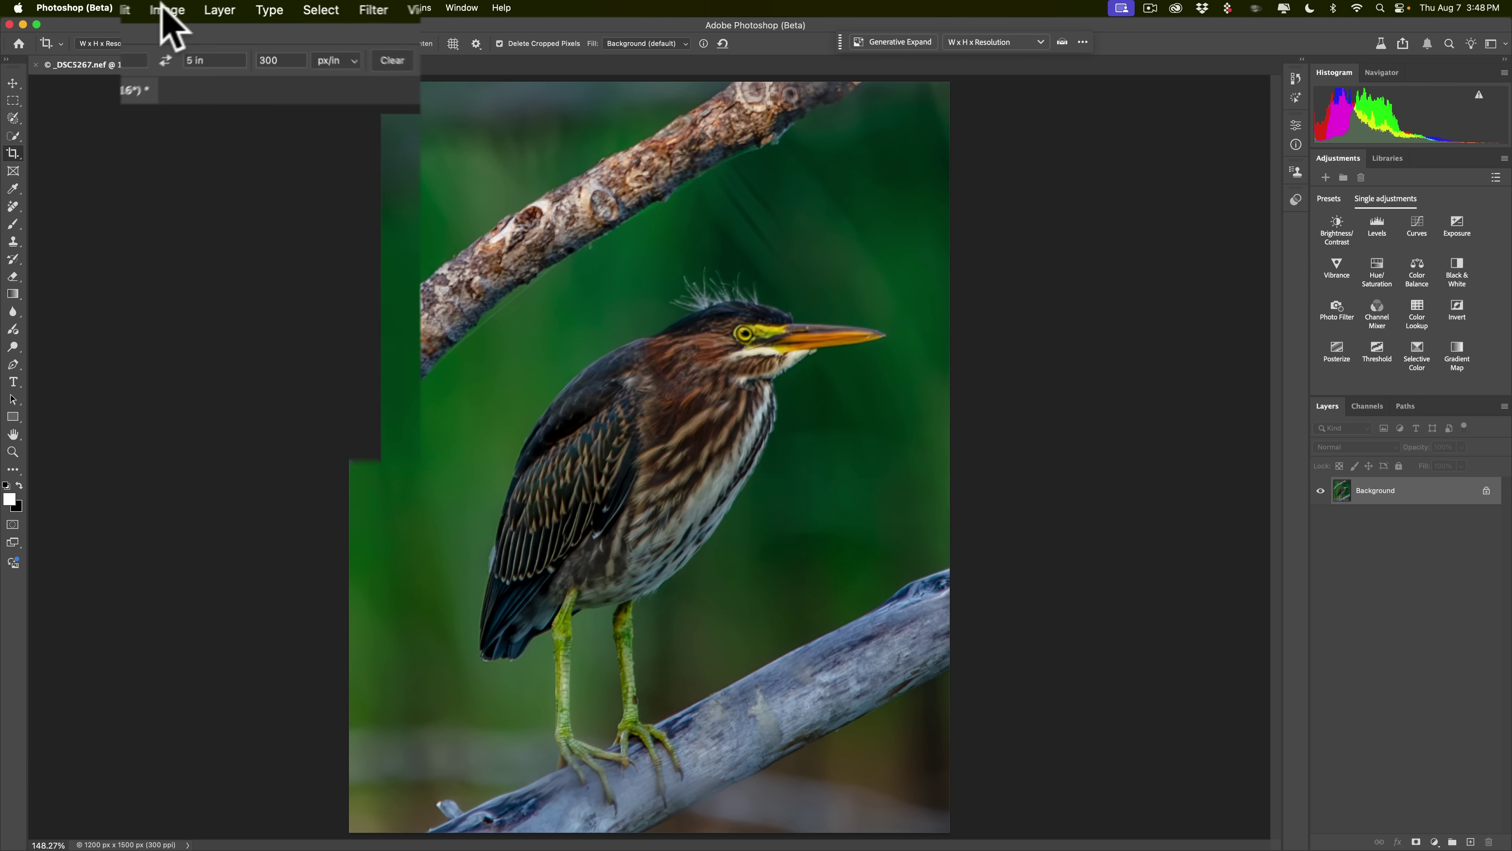
pyautogui.click(195, 8)
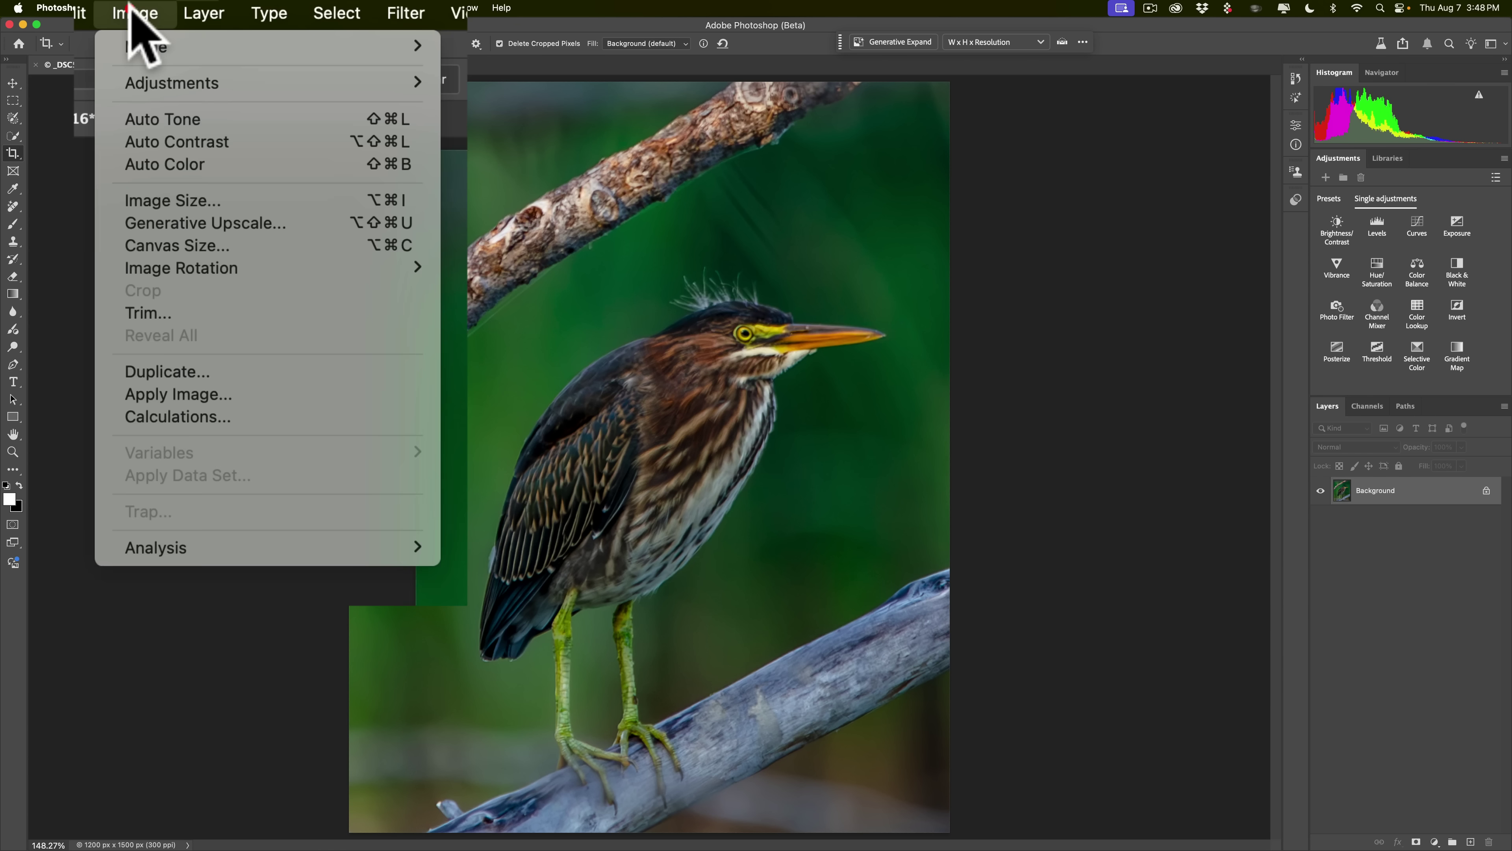
pyautogui.click(182, 206)
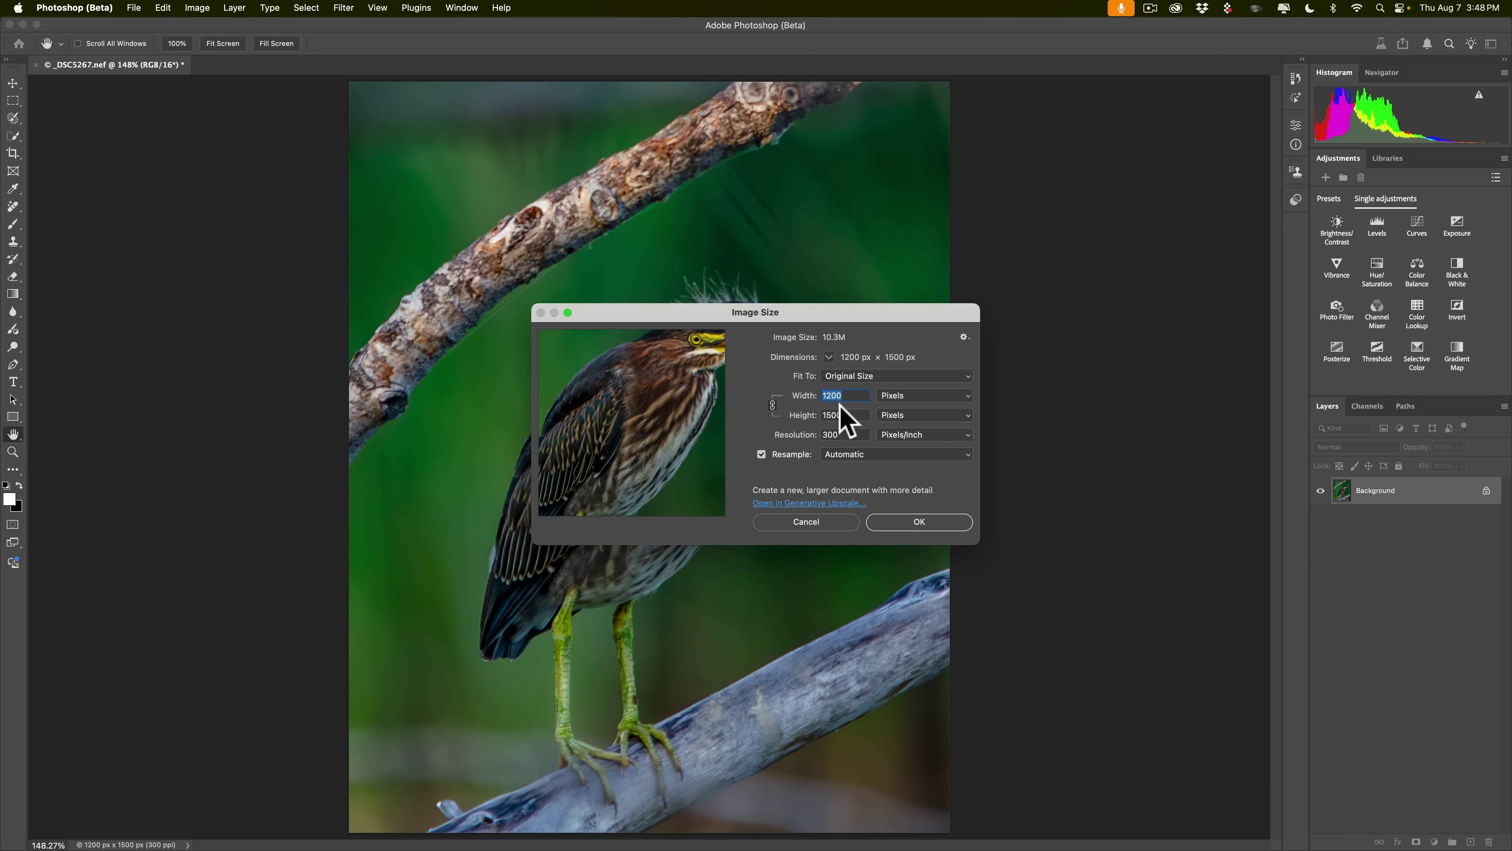
pyautogui.click(920, 521)
pyautogui.press('c')
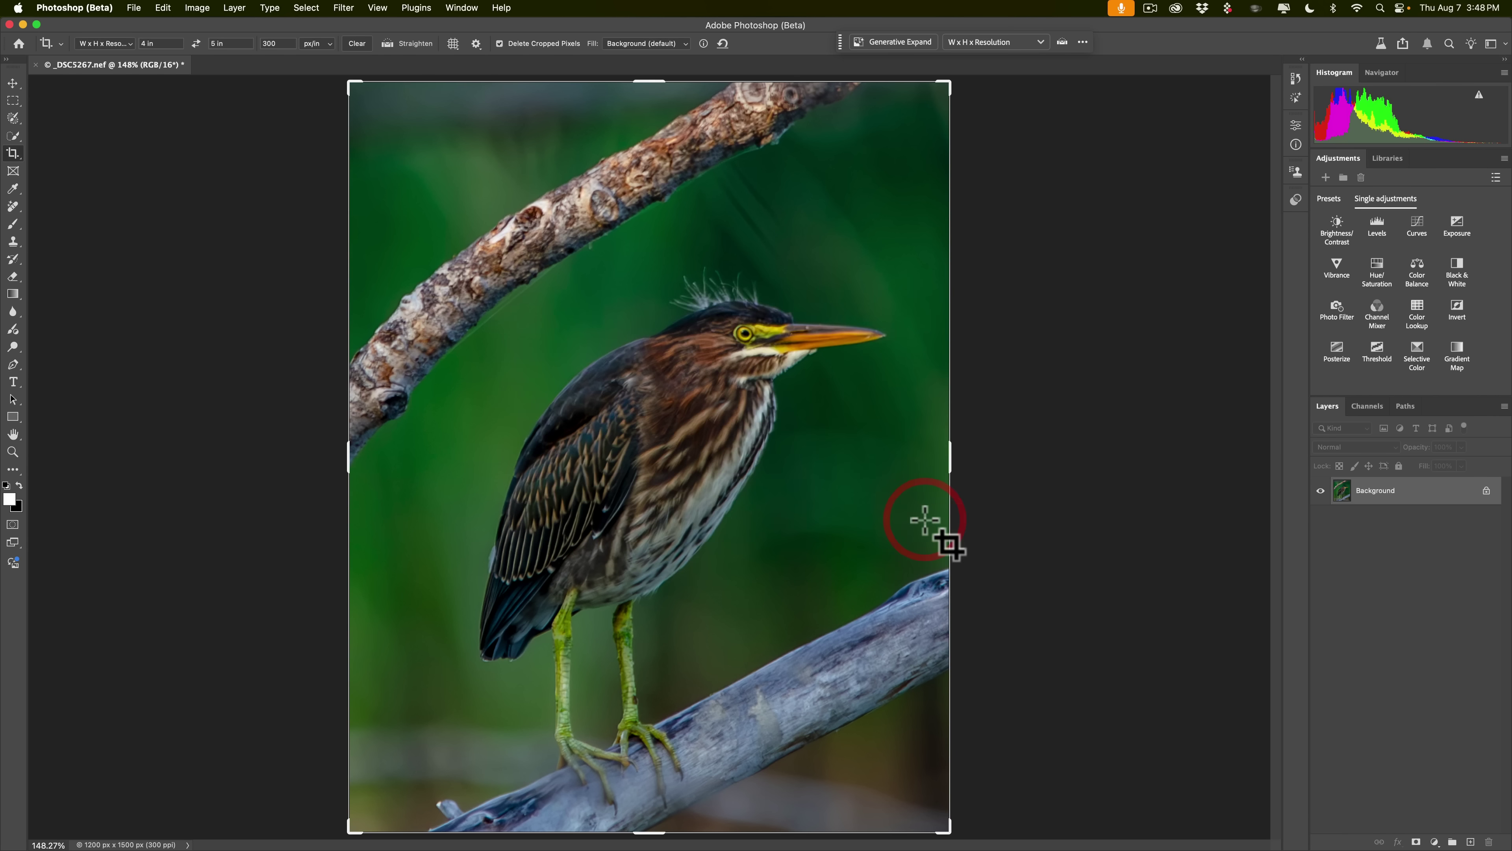
pyautogui.click(12, 84)
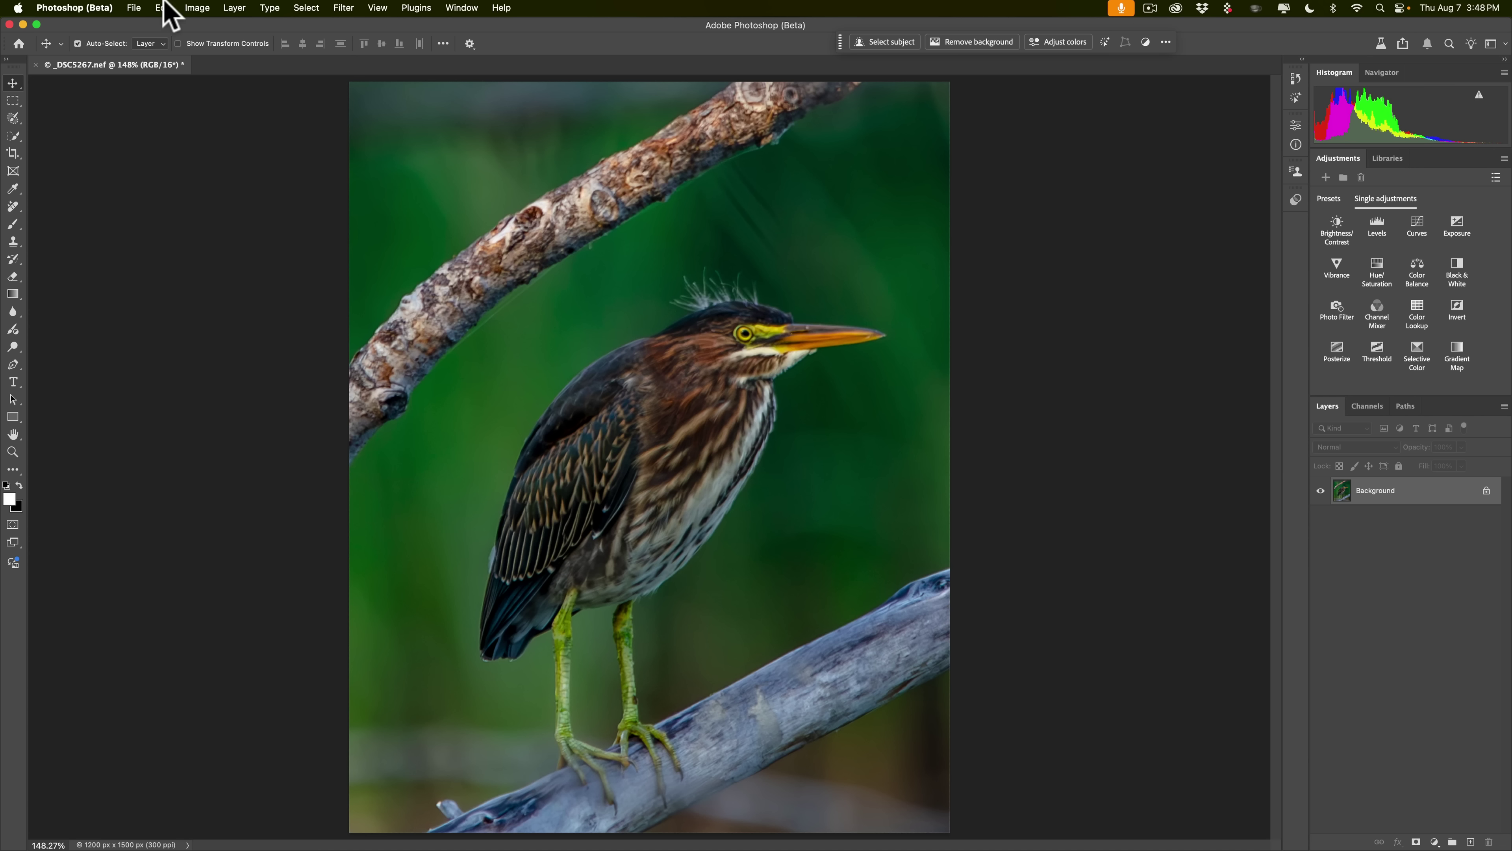
# Run Generative Upscale at 2x, after trying 3x and 4x, to create a 2400 x 3000 px document.
pyautogui.click(197, 9)
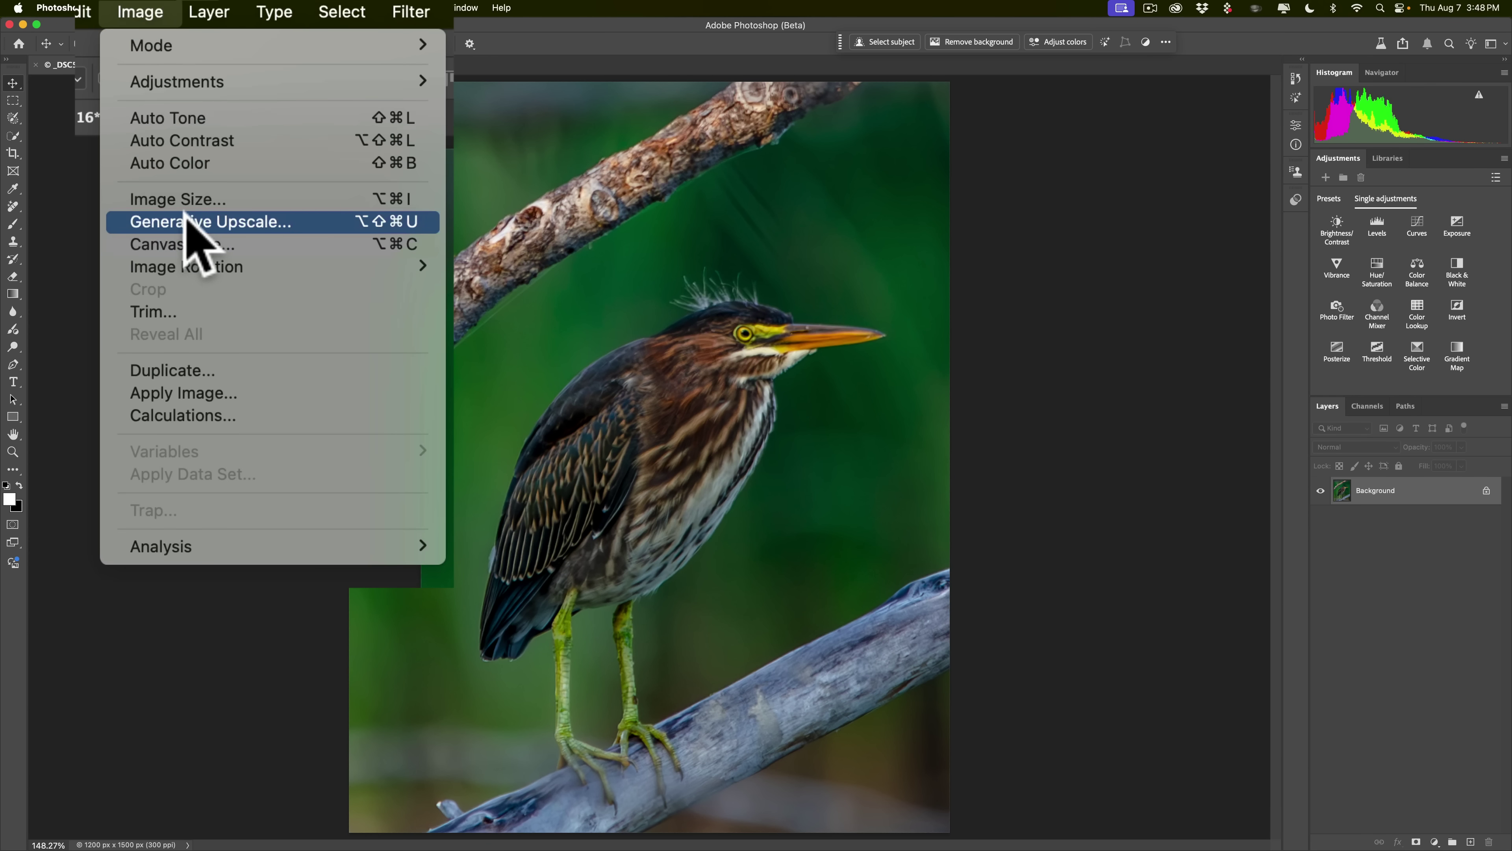
pyautogui.click(184, 221)
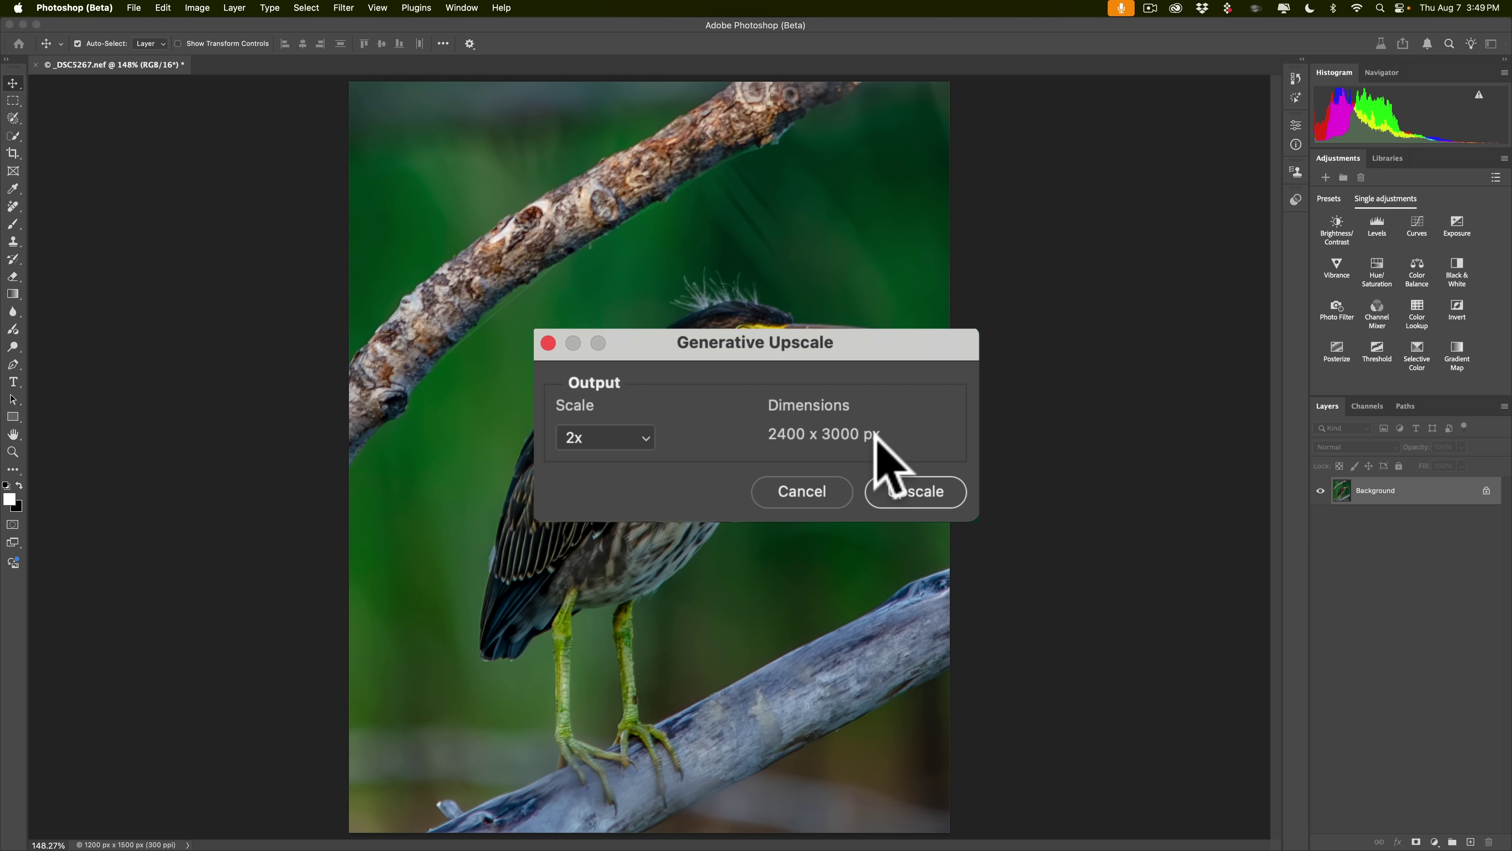
pyautogui.click(643, 438)
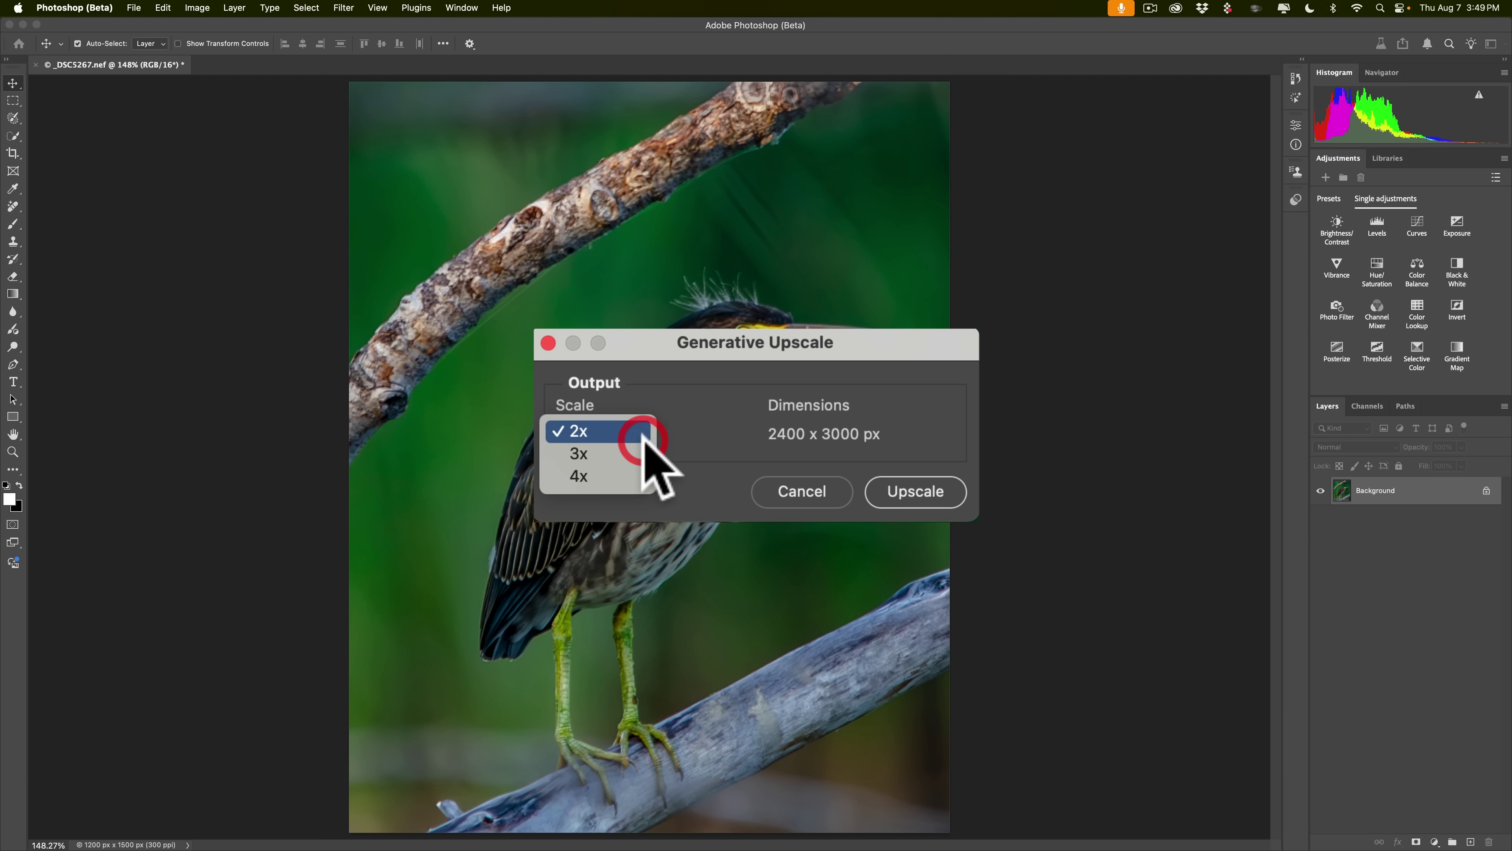
pyautogui.click(632, 455)
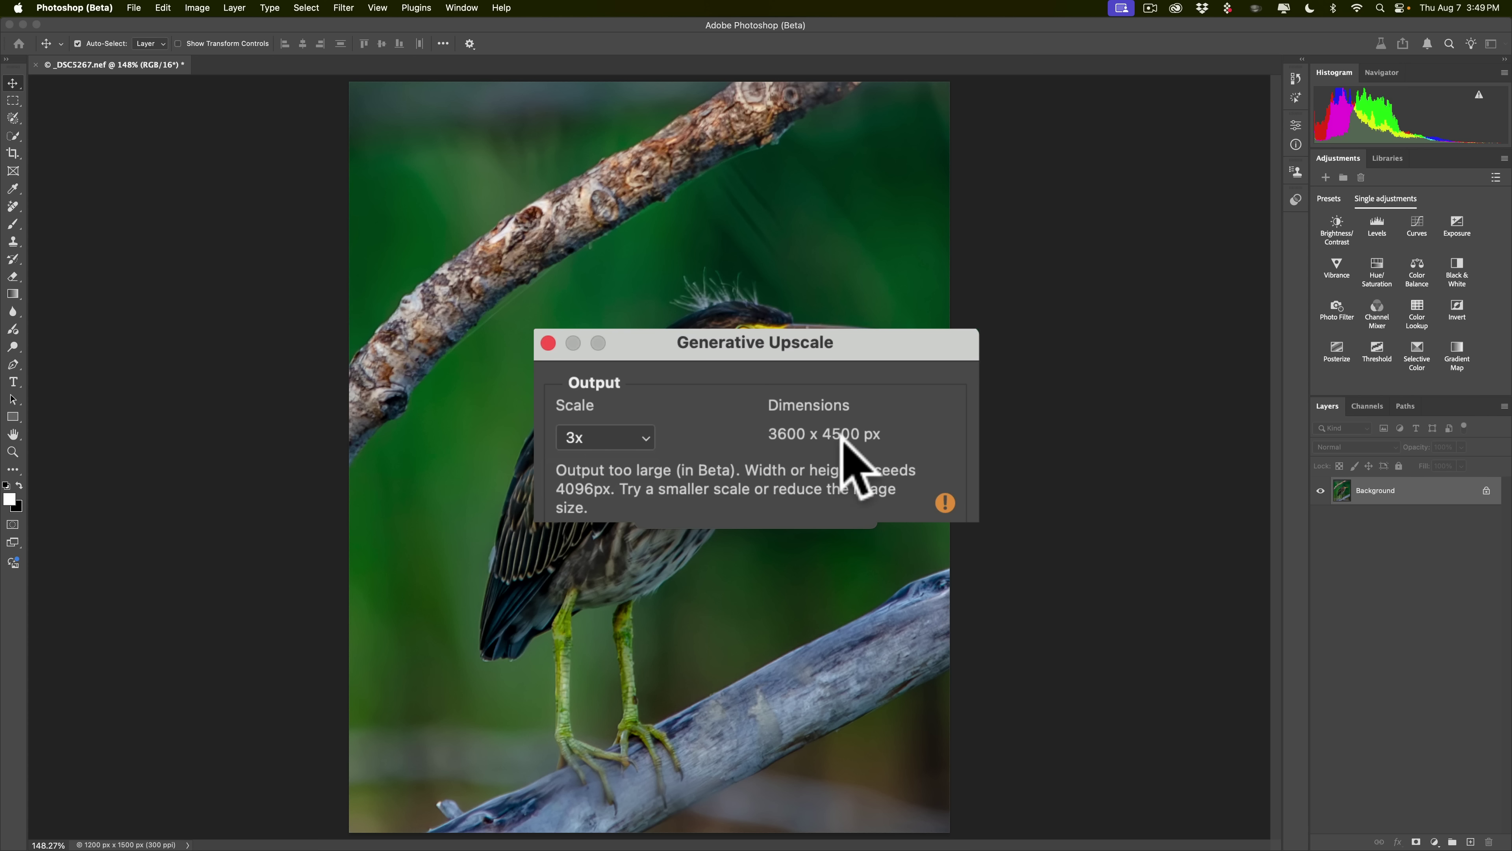
pyautogui.click(649, 434)
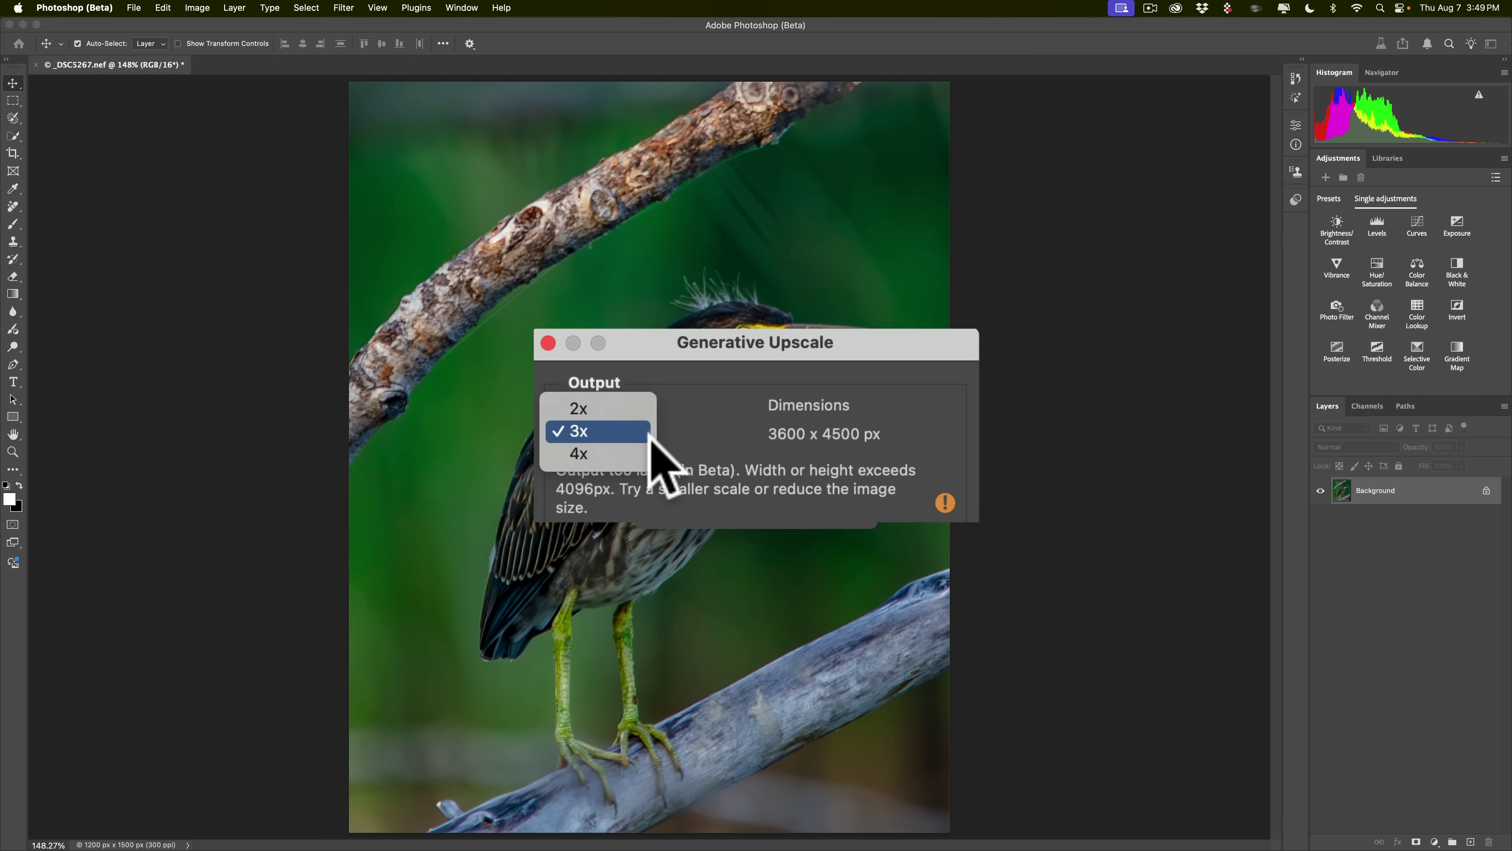
pyautogui.click(629, 451)
pyautogui.click(636, 442)
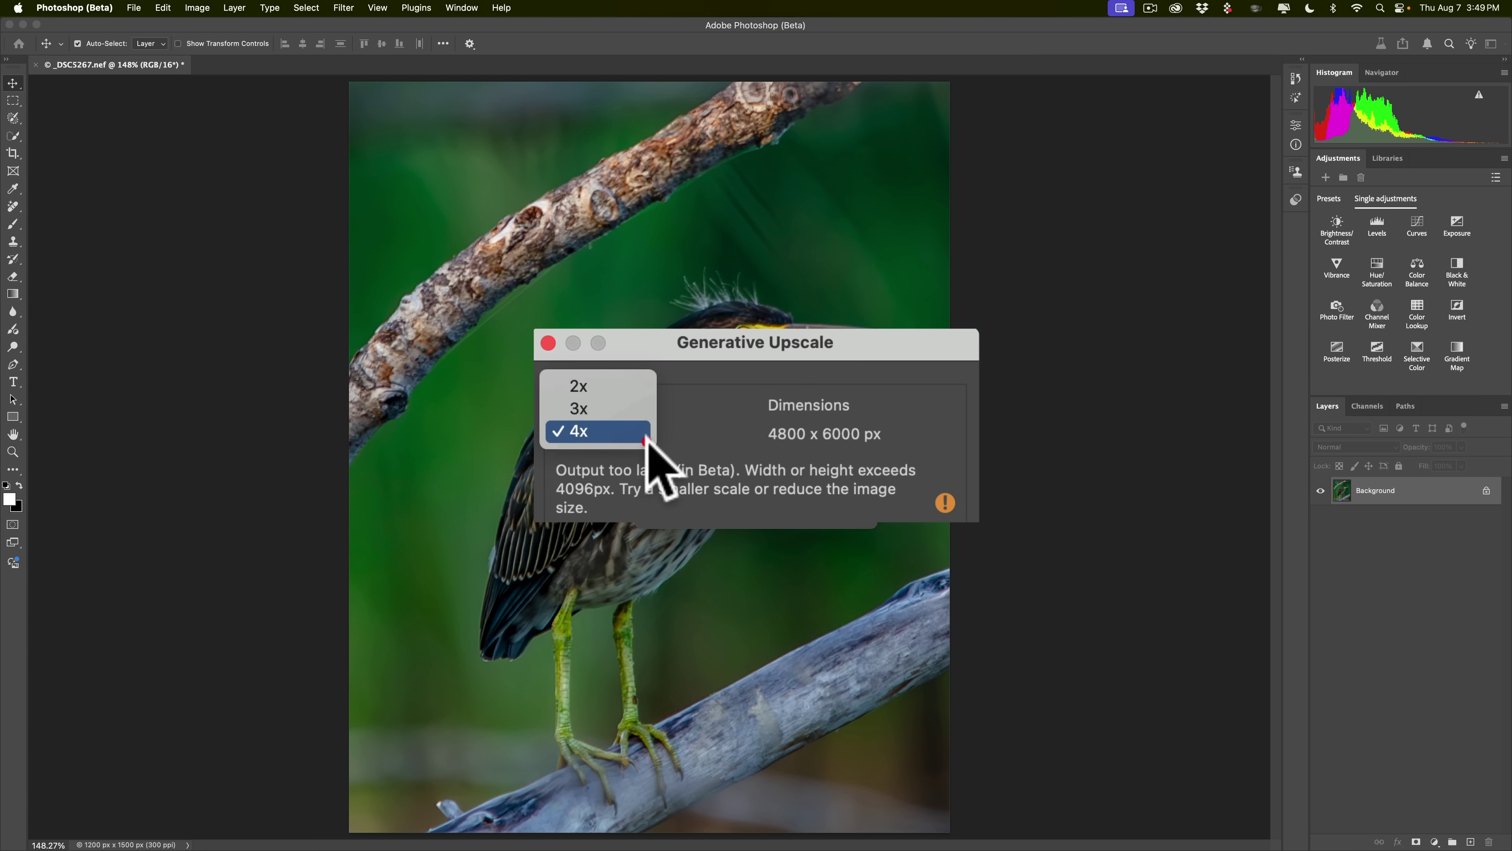
pyautogui.click(577, 388)
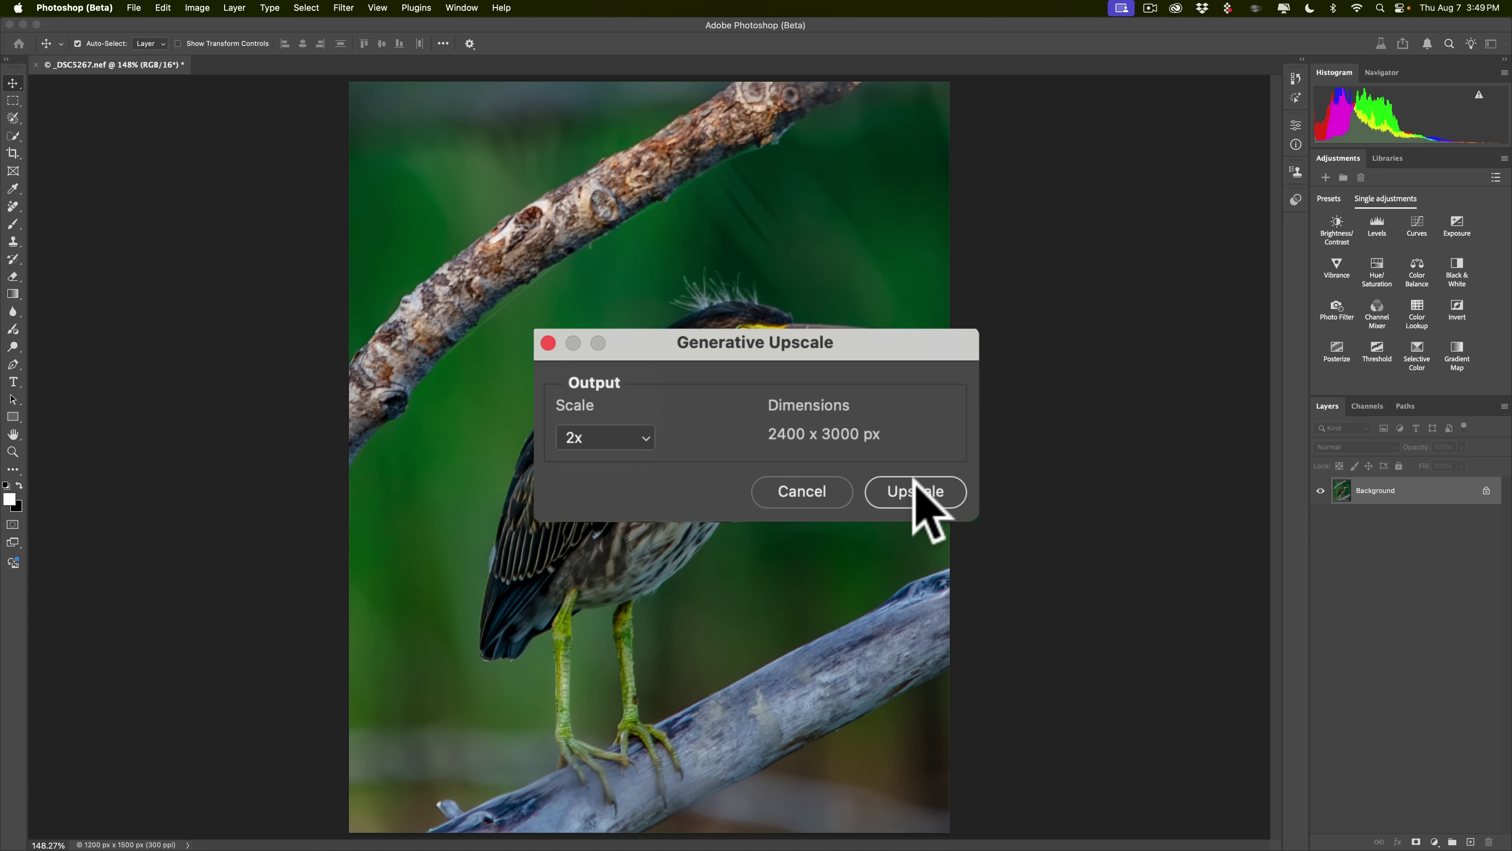
pyautogui.click(916, 490)
# Compare the original _DSC5267.nef with the 2x upscale document, then fit the upscale on screen.
pyautogui.click(843, 461)
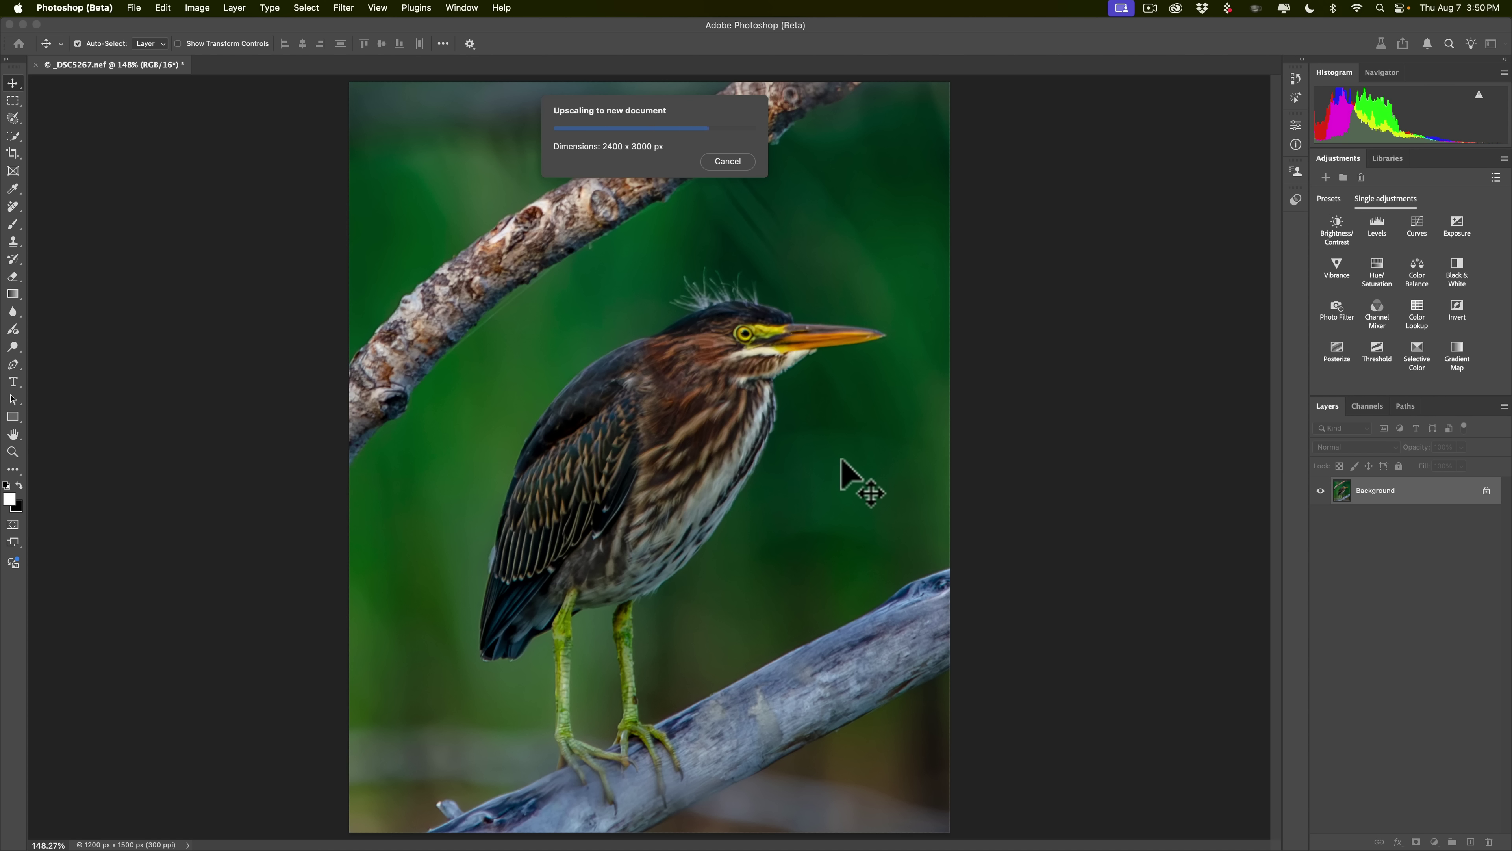
pyautogui.press('b')
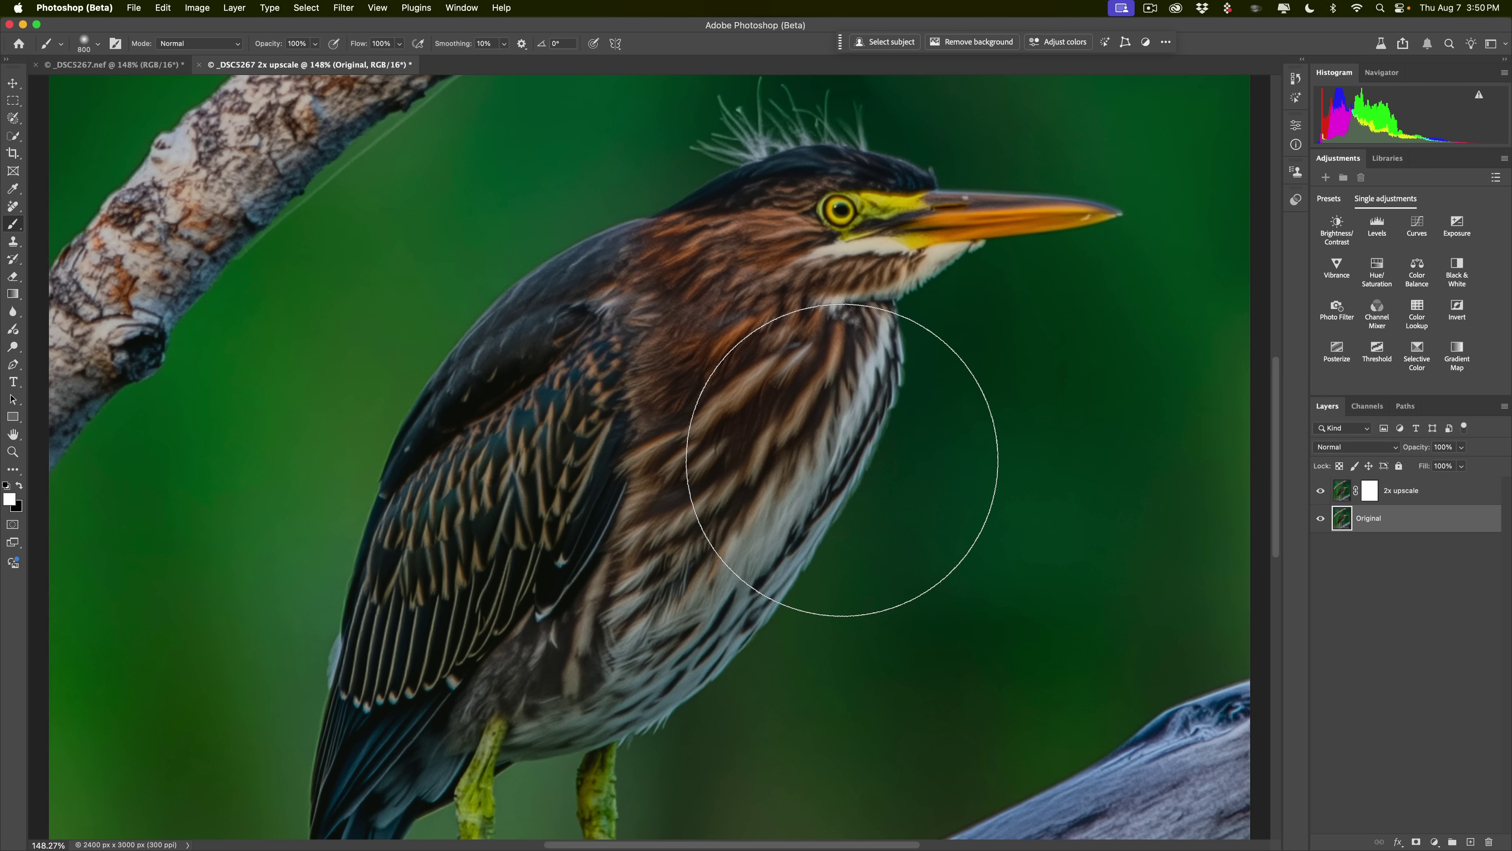
pyautogui.click(12, 84)
pyautogui.moveTo(135, 64)
pyautogui.mouseDown()
pyautogui.moveTo(115, 62)
pyautogui.moveTo(138, 65)
pyautogui.mouseUp()
pyautogui.click(138, 66)
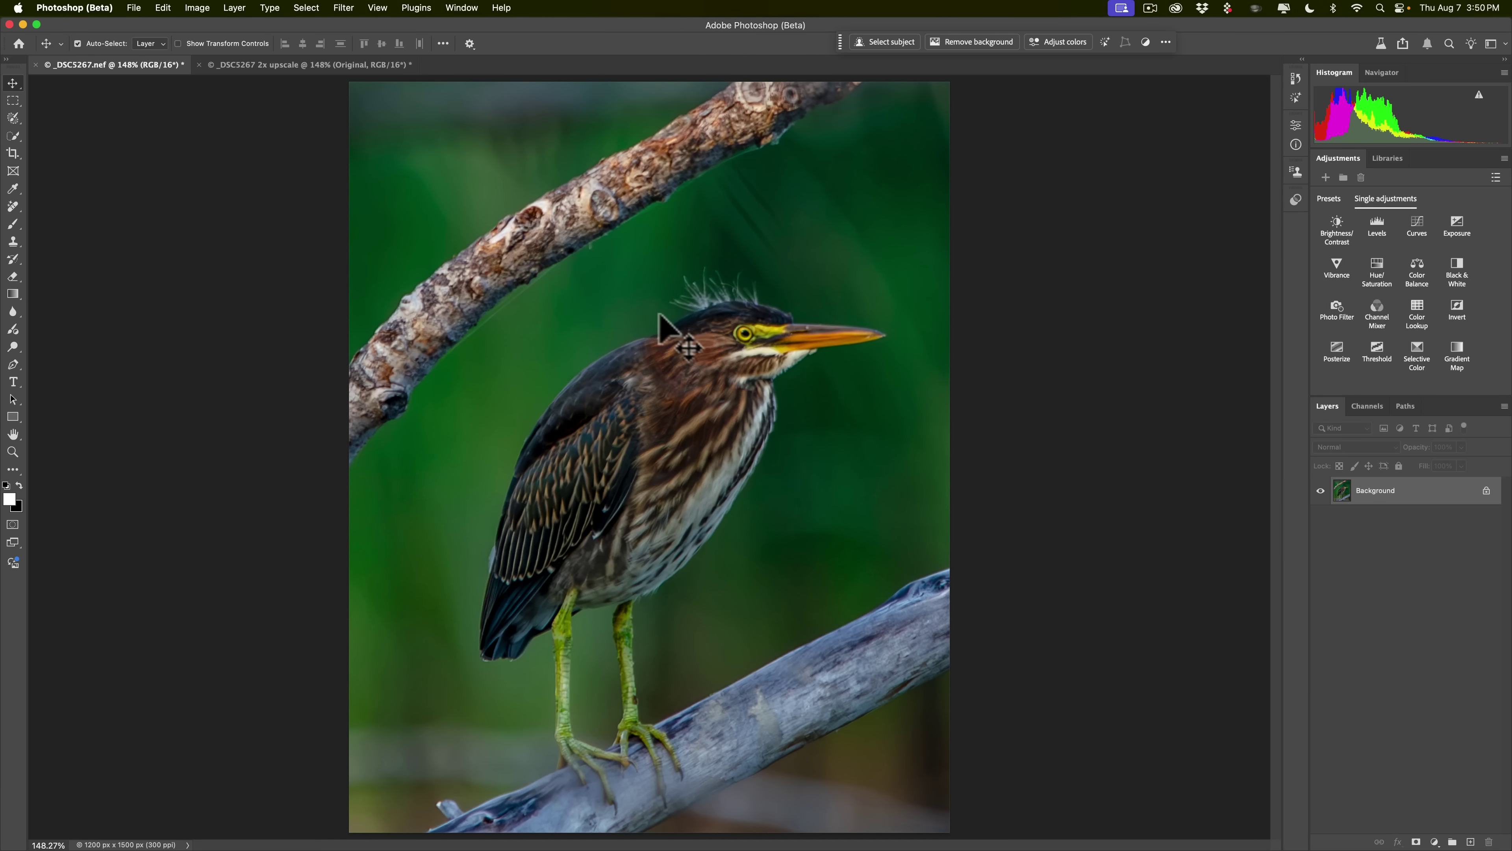
pyautogui.click(258, 65)
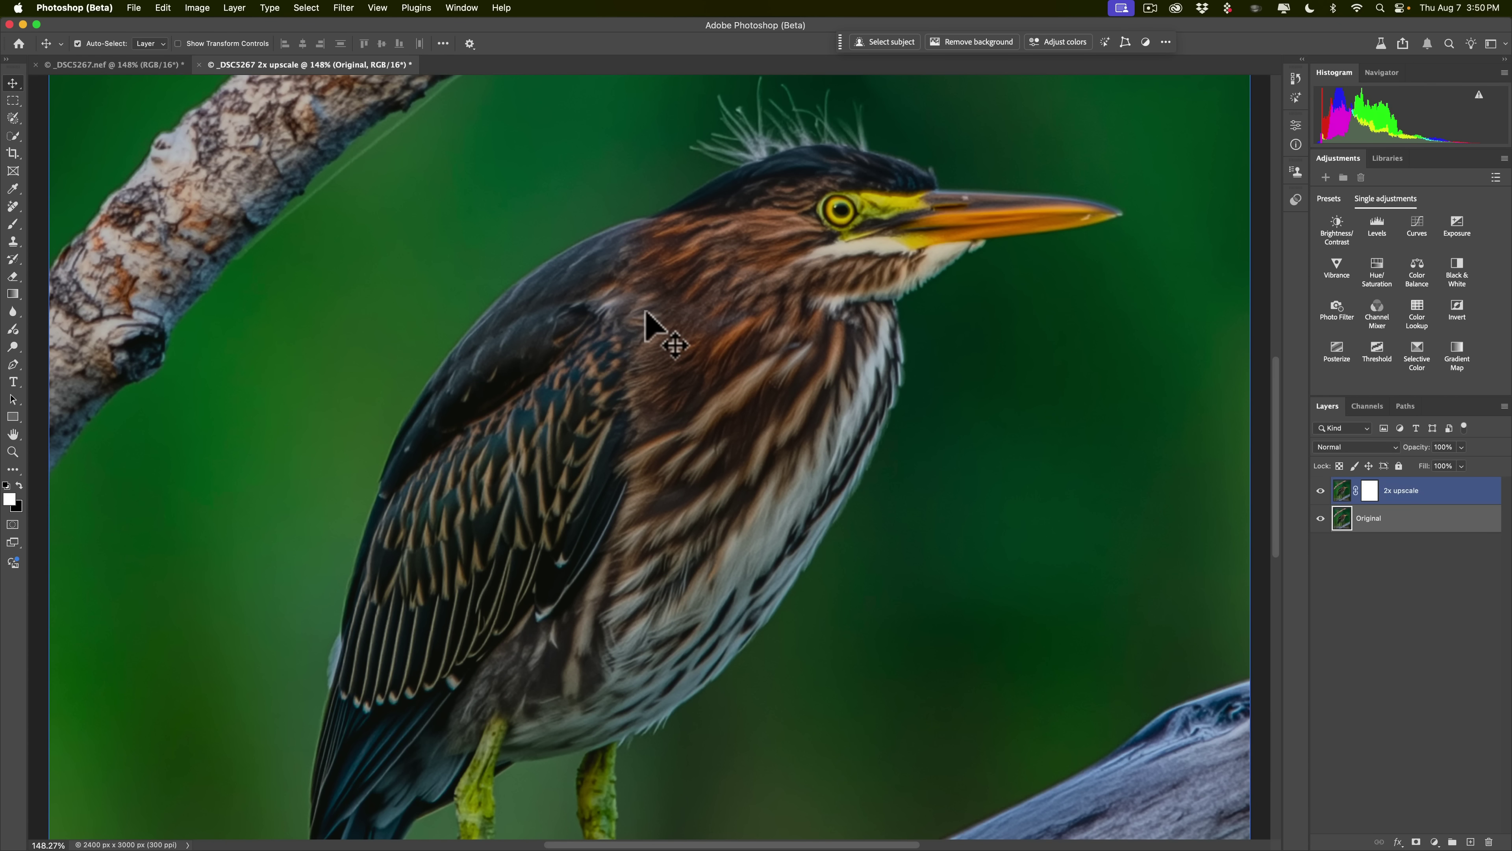
pyautogui.press('super+0')
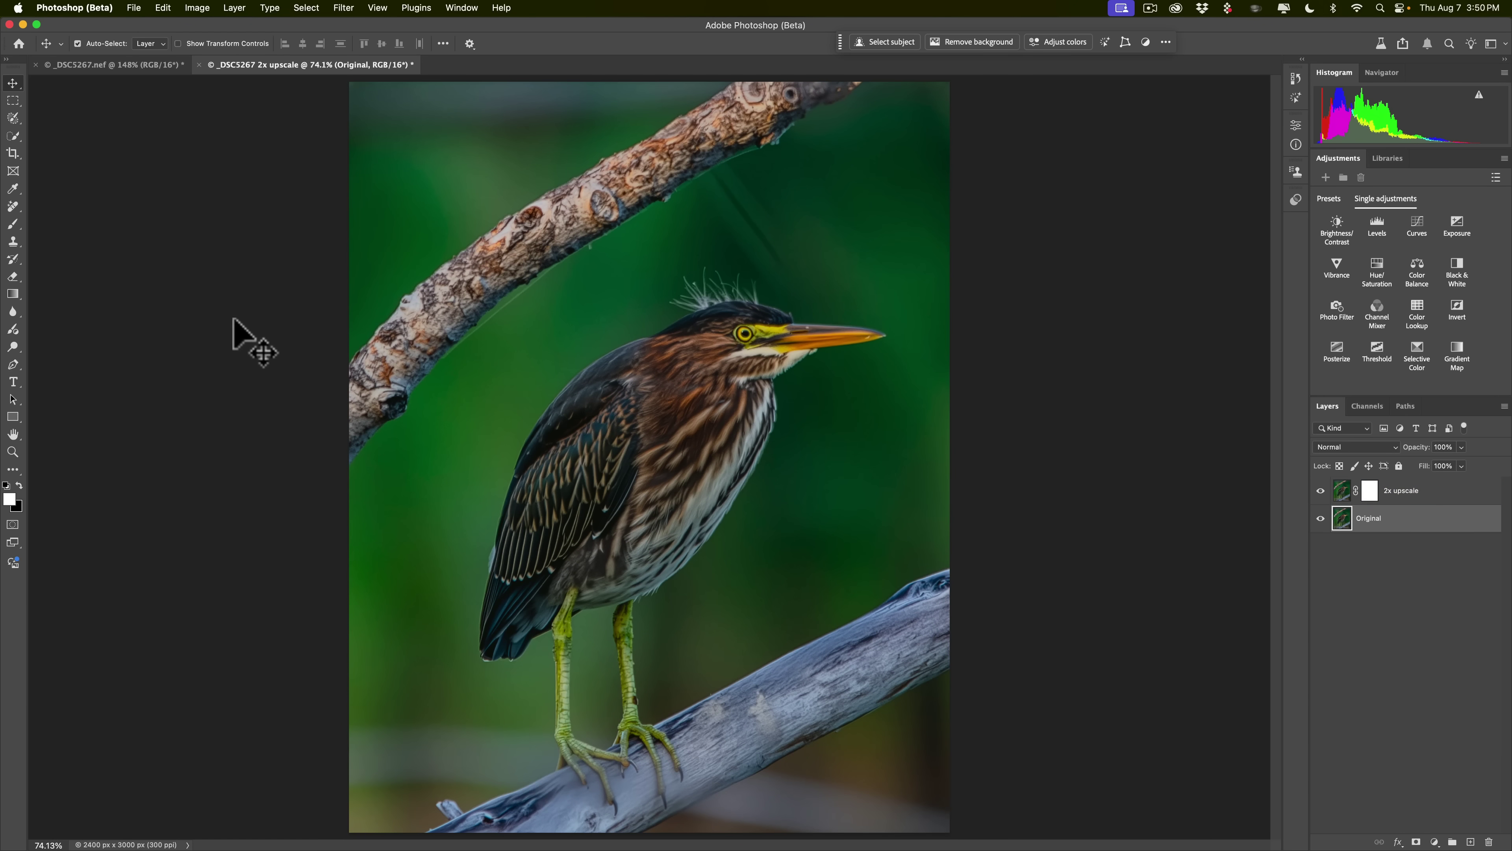
pyautogui.click(178, 13)
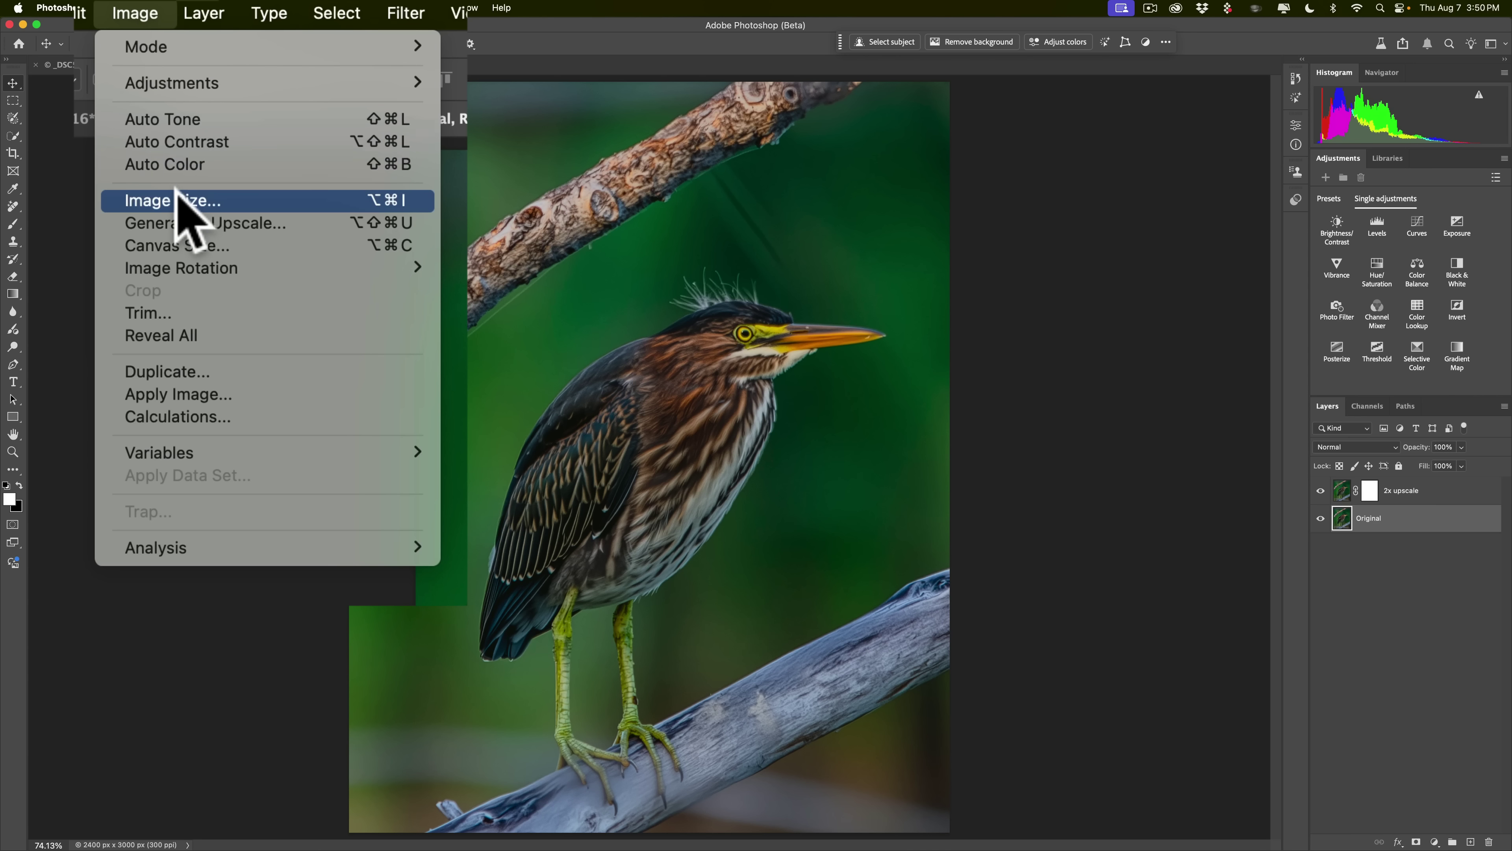
pyautogui.click(179, 201)
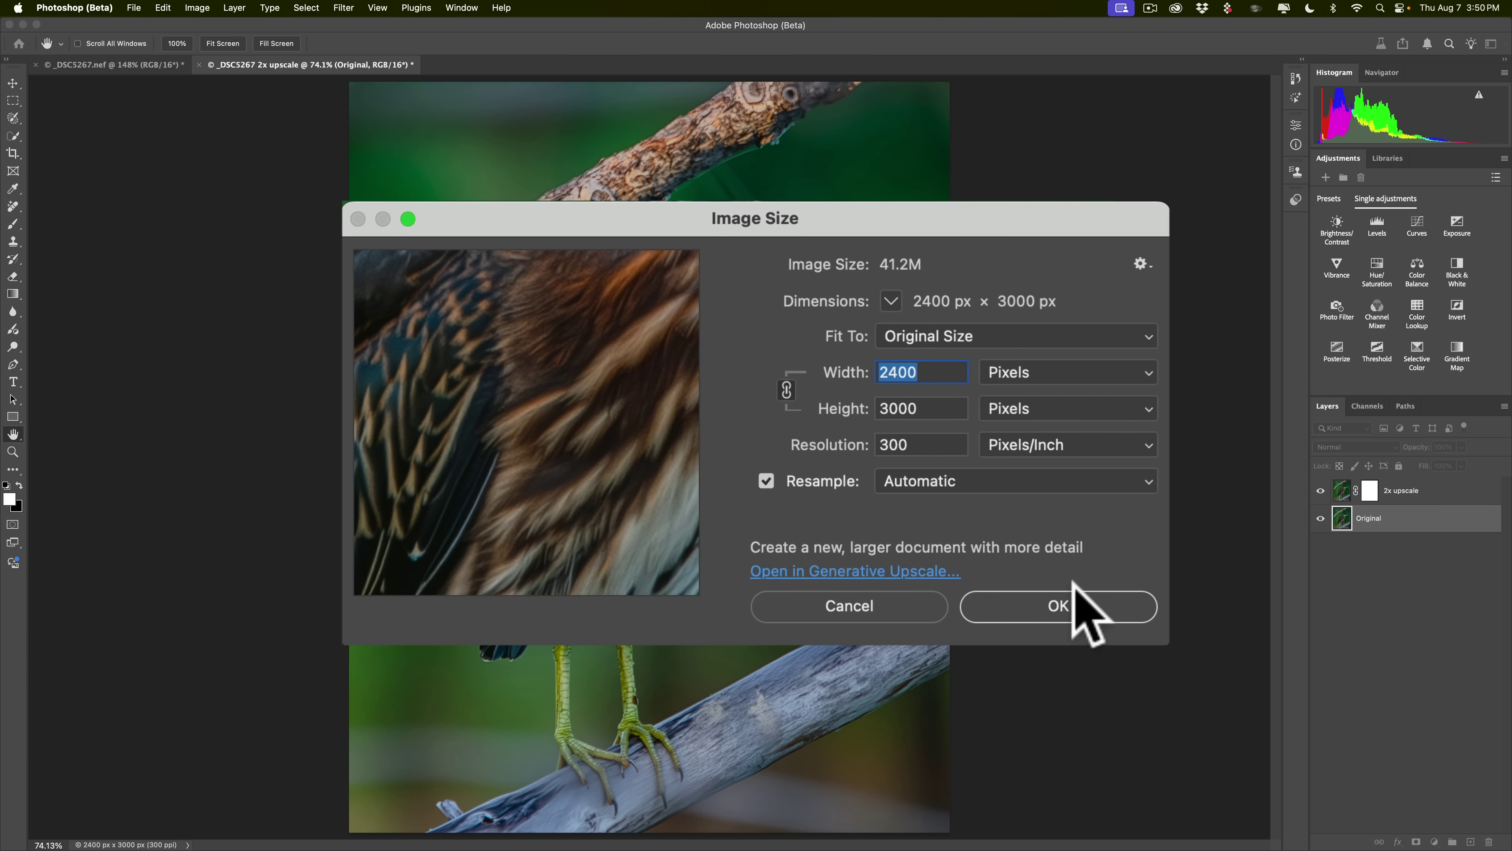
pyautogui.click(1071, 609)
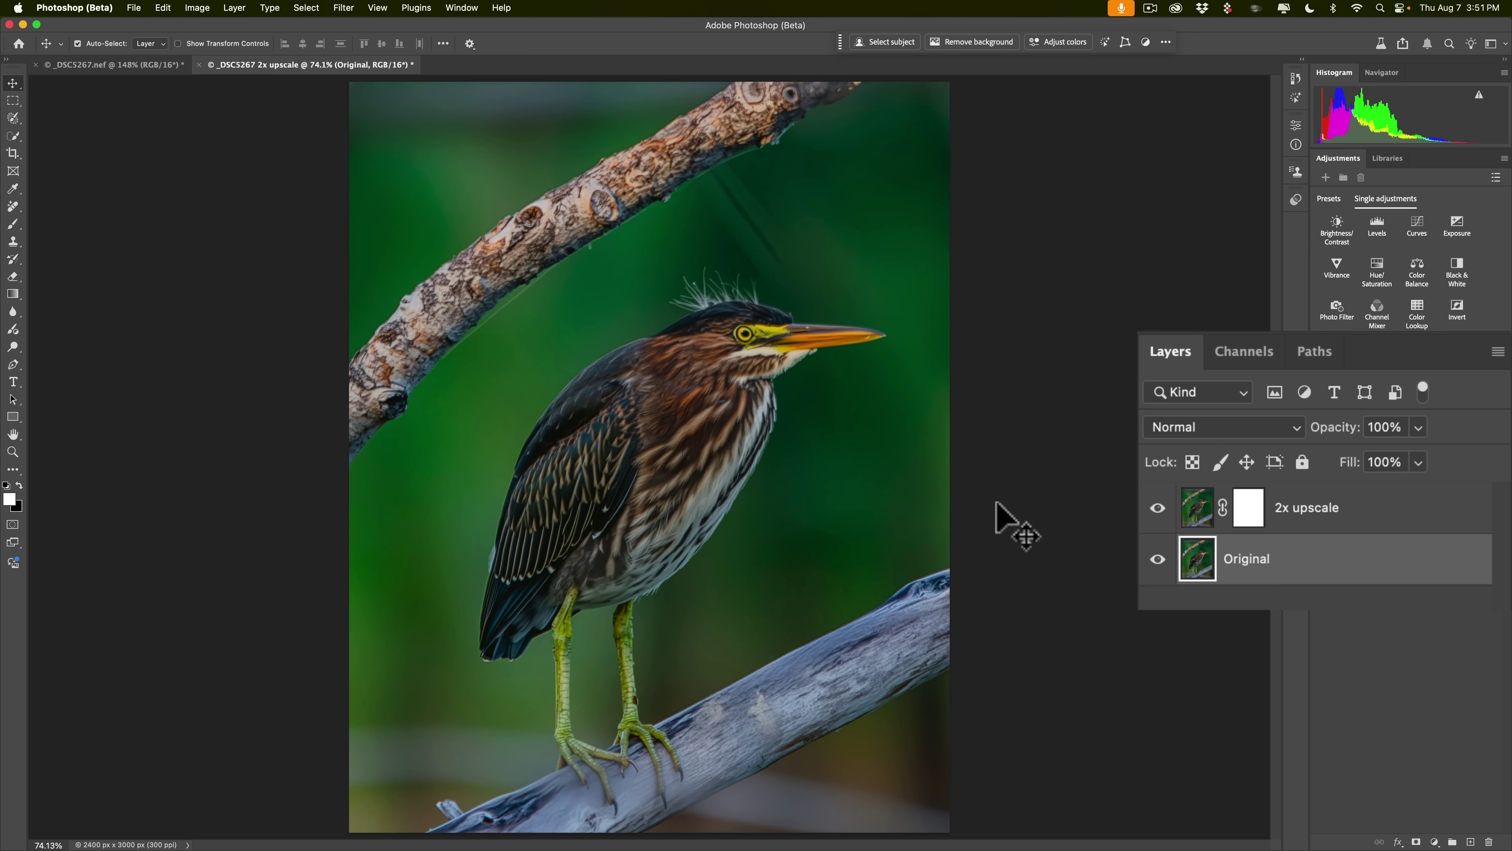
pyautogui.click(1255, 521)
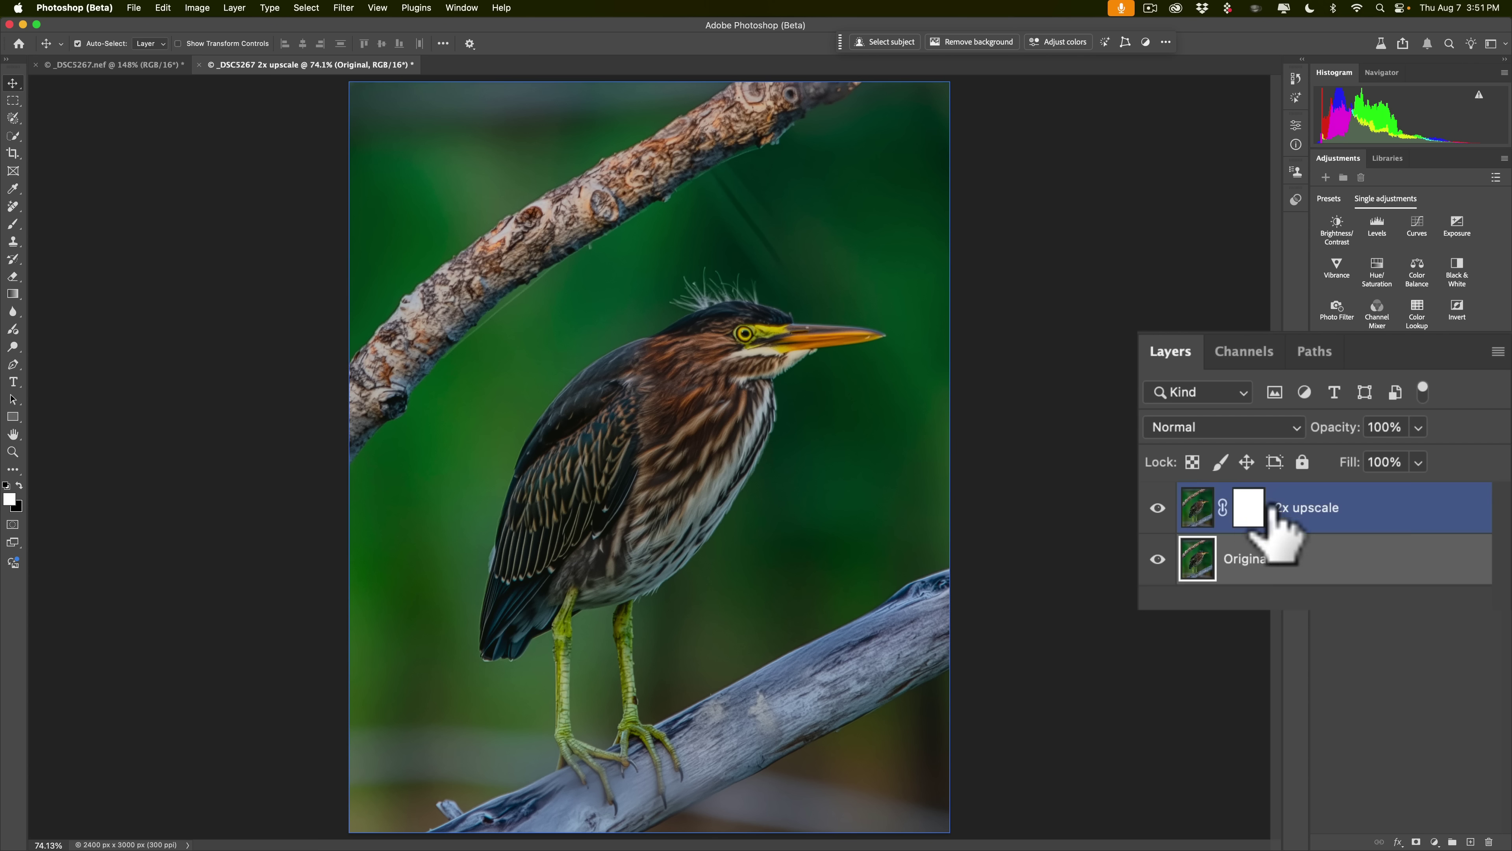
pyautogui.click(1157, 508)
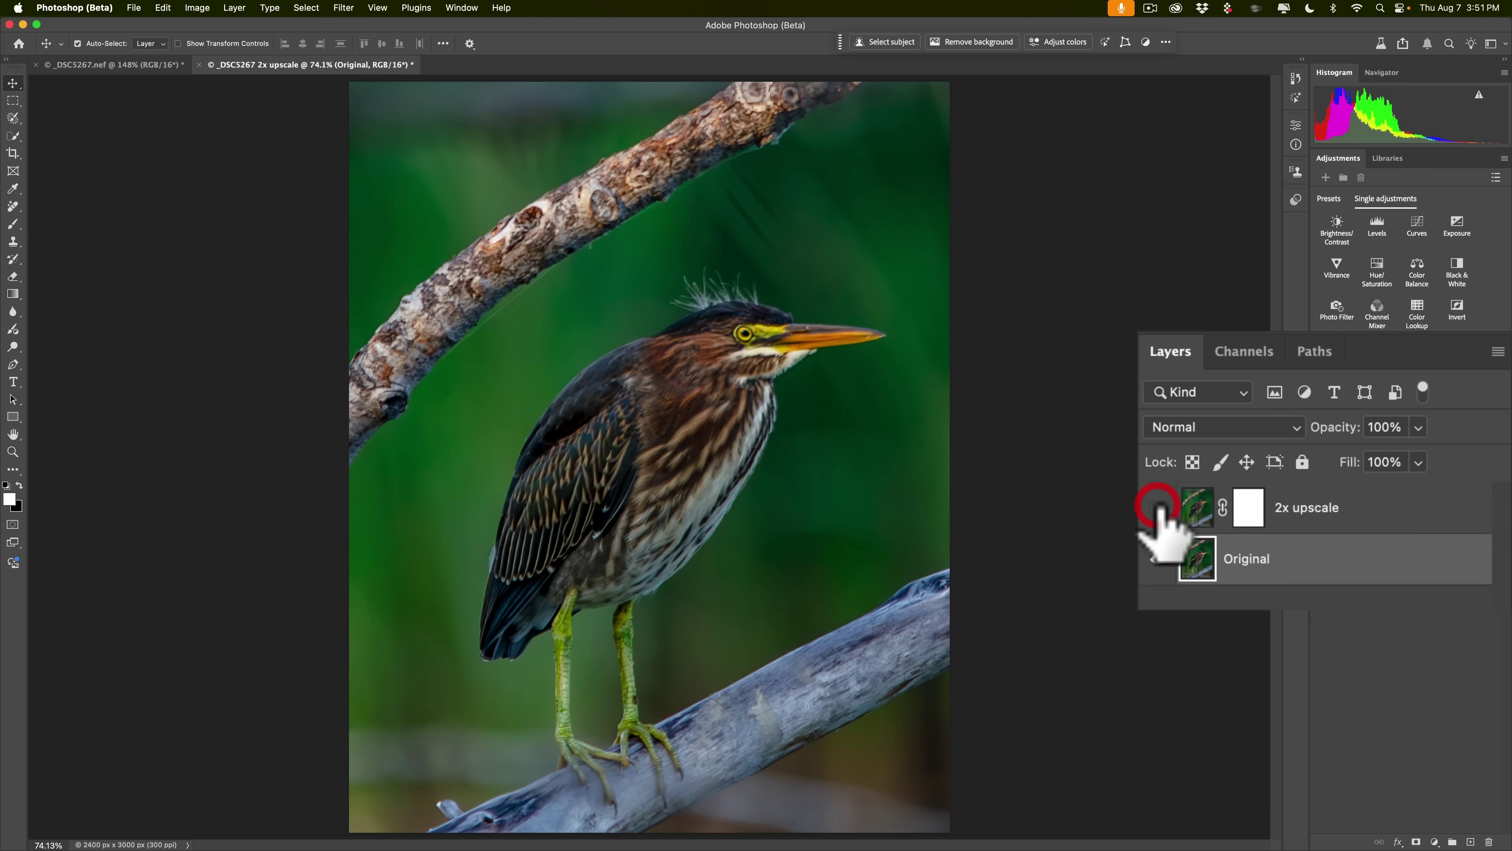
pyautogui.click(1157, 508)
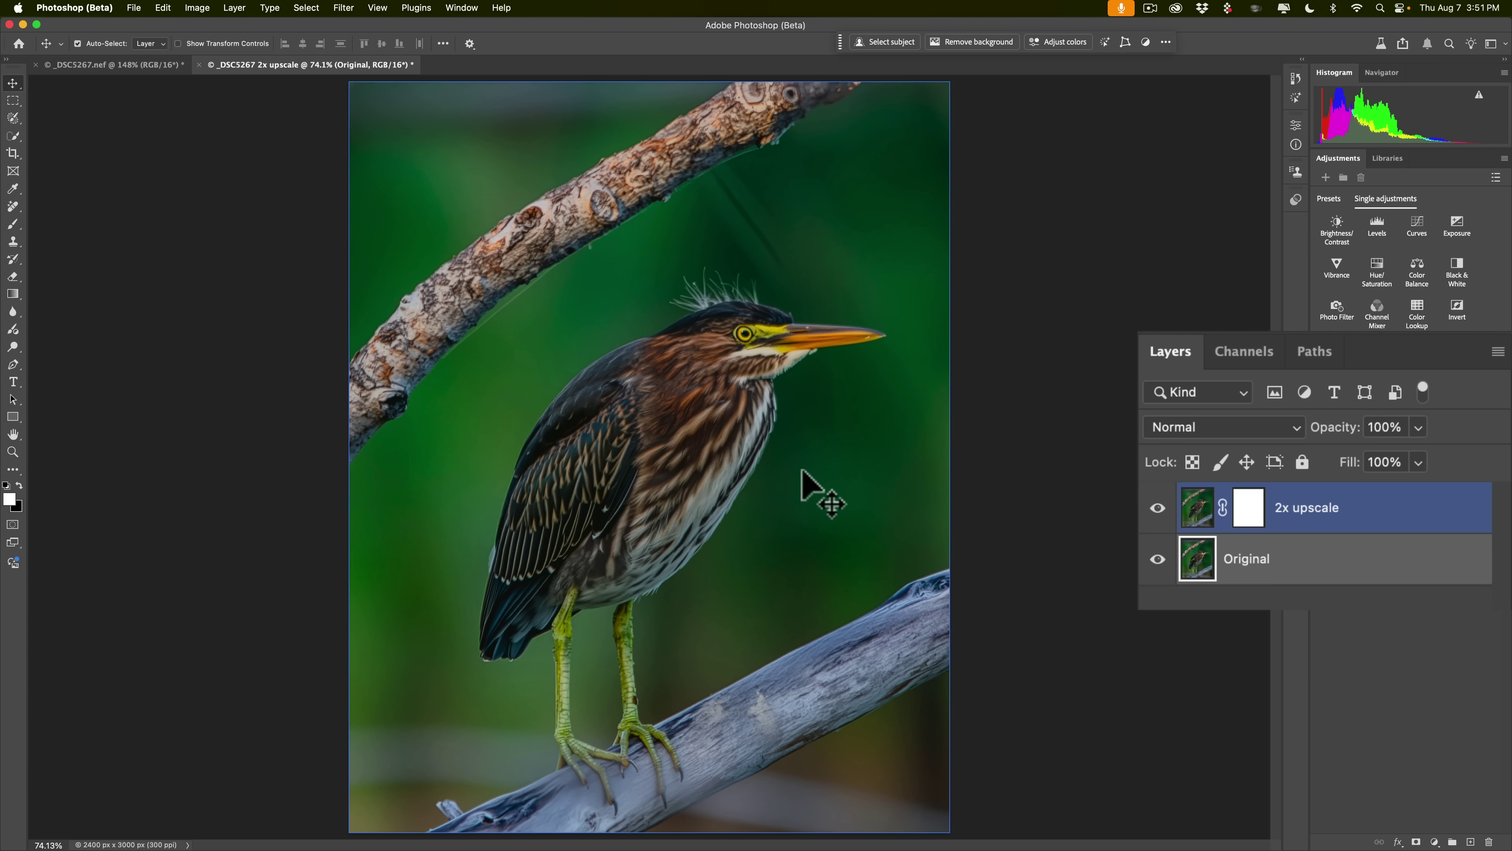
pyautogui.click(1157, 507)
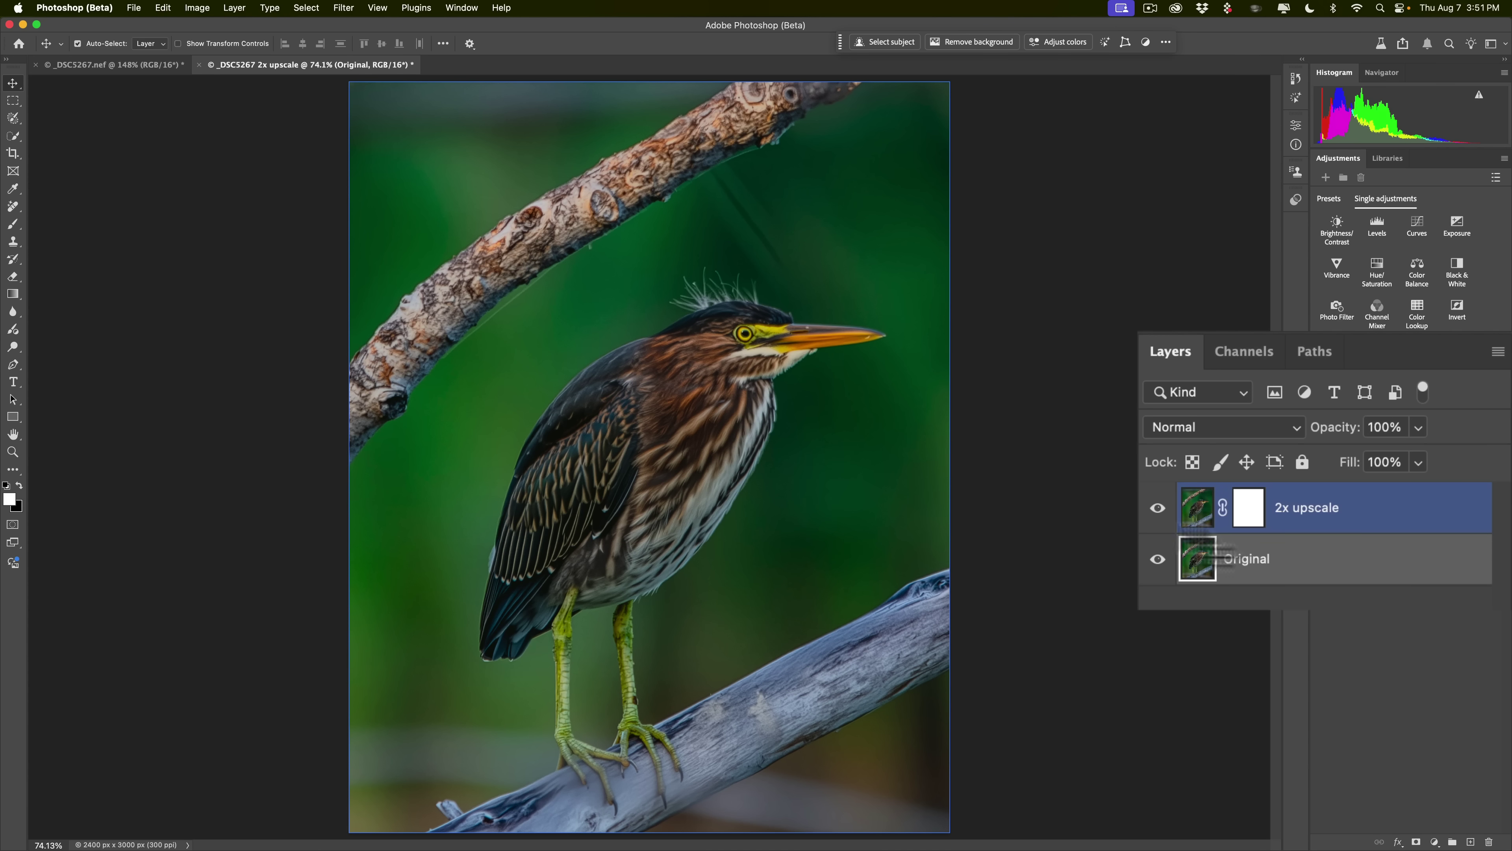
pyautogui.click(1158, 508)
pyautogui.click(1158, 508)
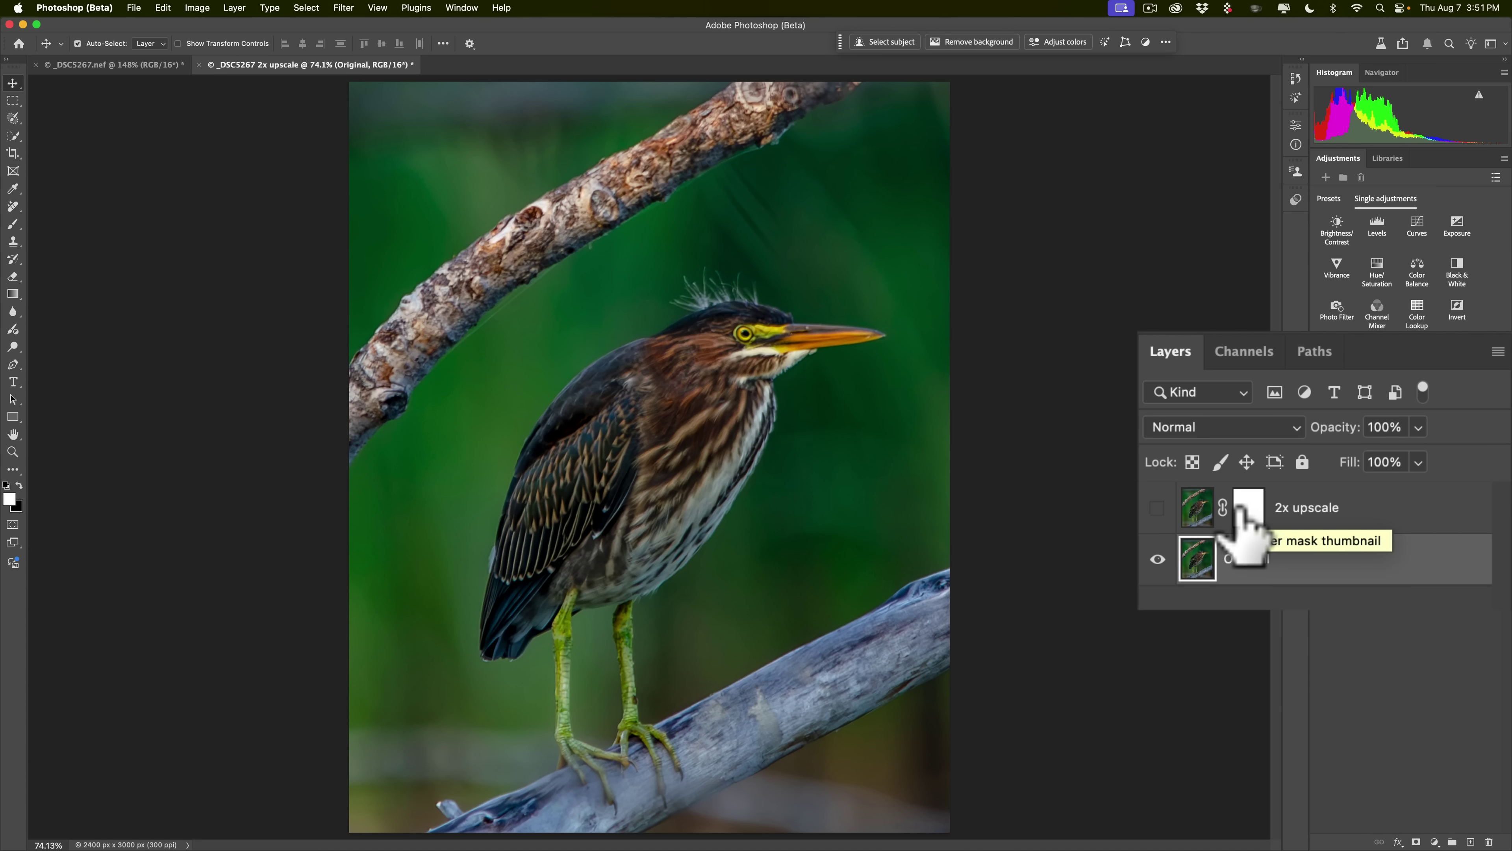
pyautogui.click(1158, 509)
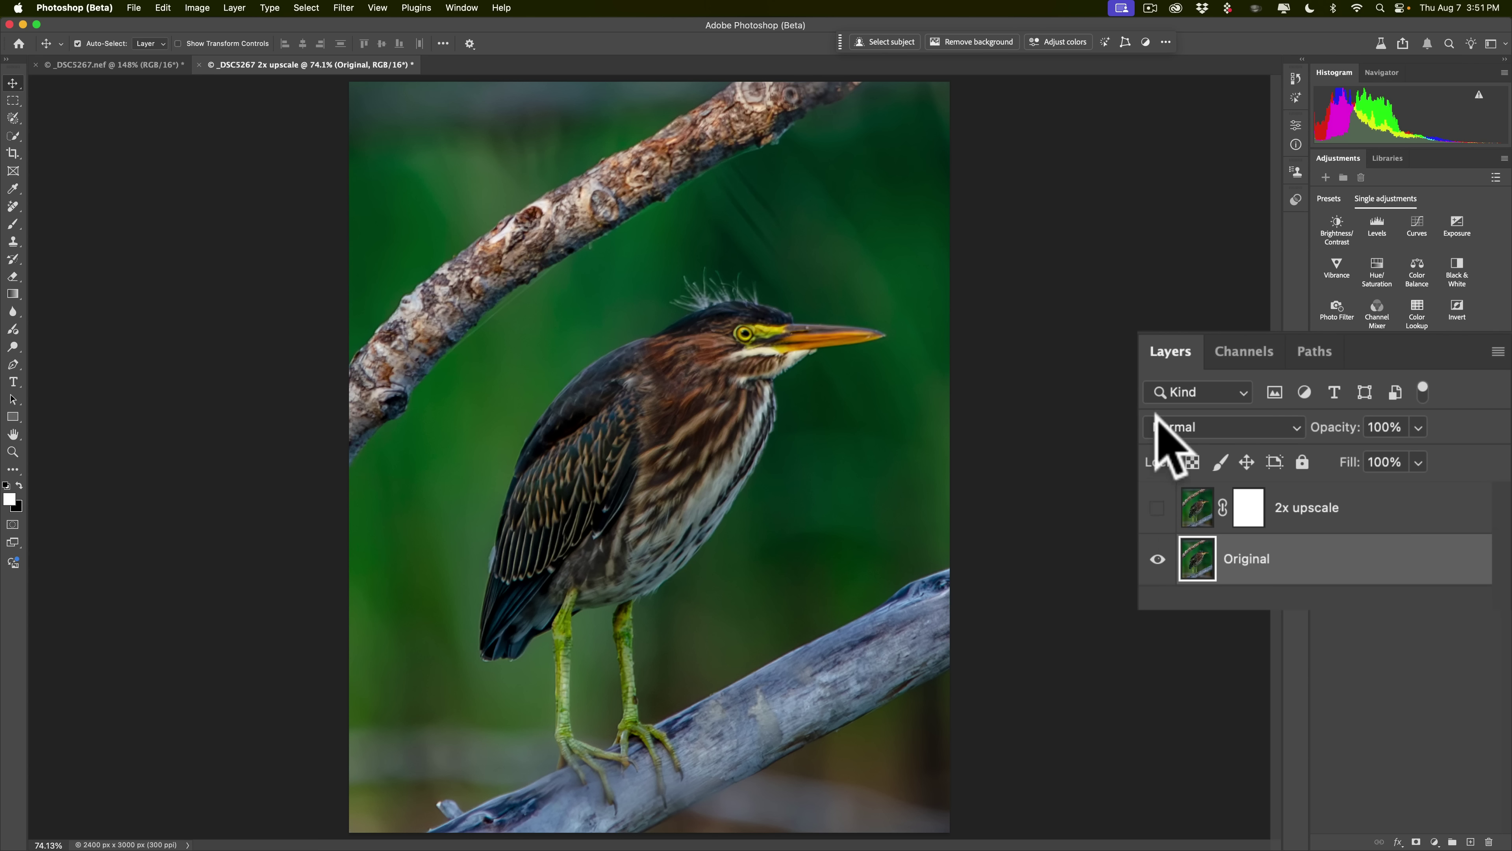
pyautogui.click(1157, 508)
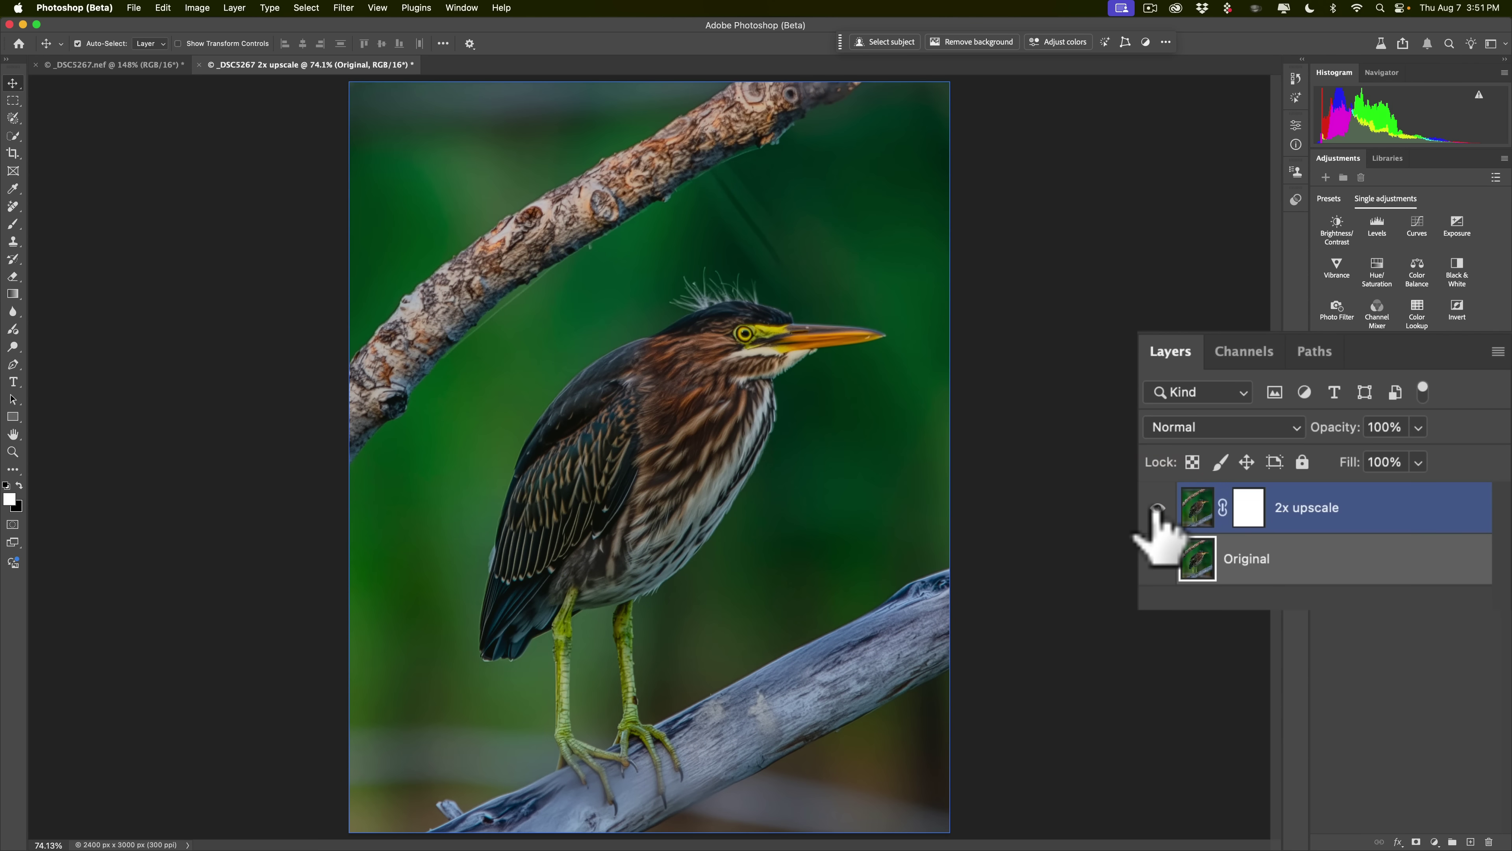
pyautogui.click(1156, 507)
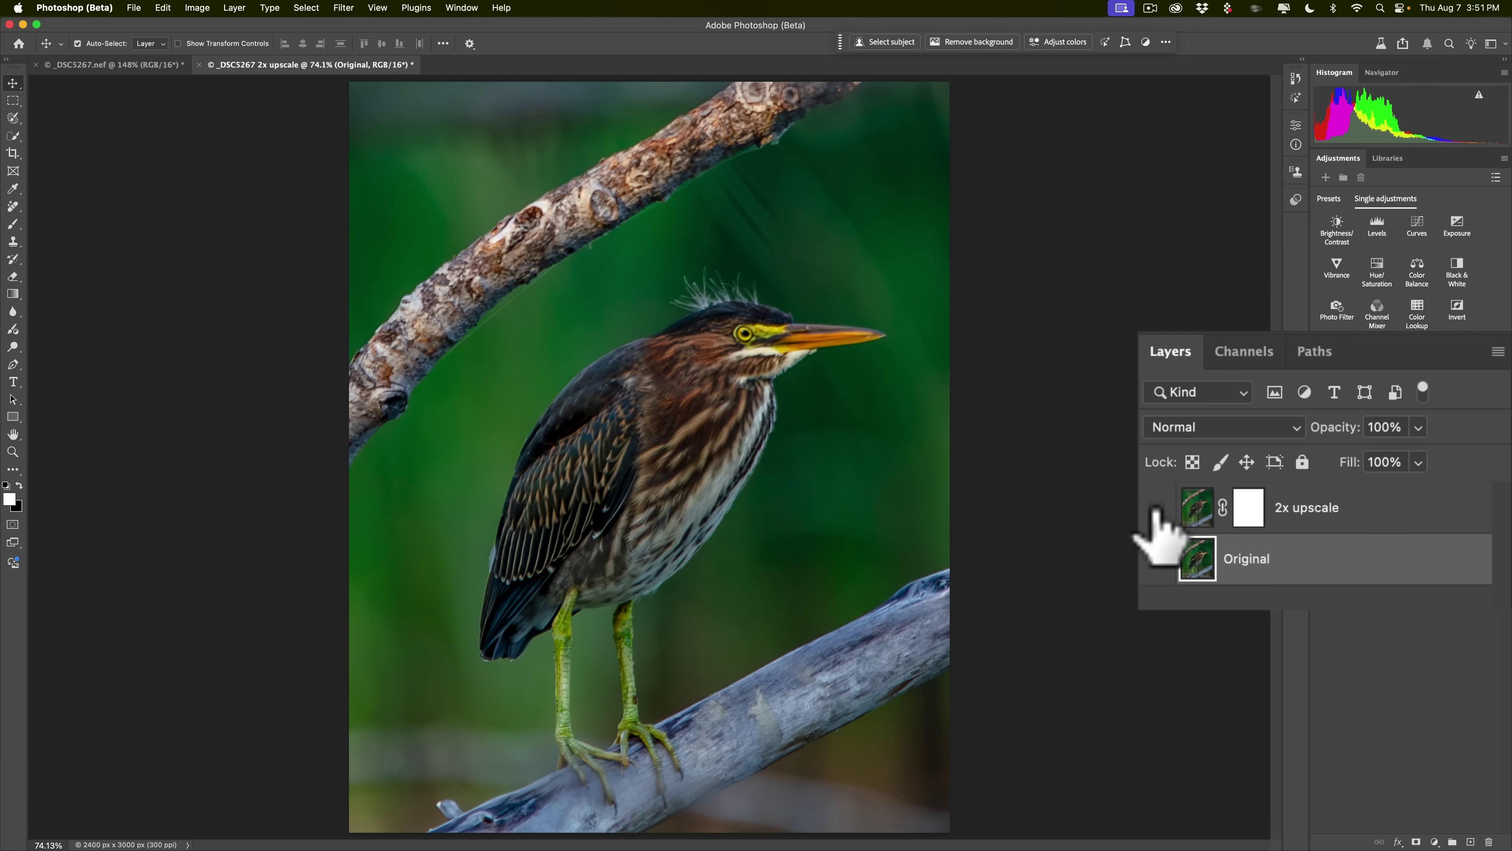
pyautogui.click(1158, 508)
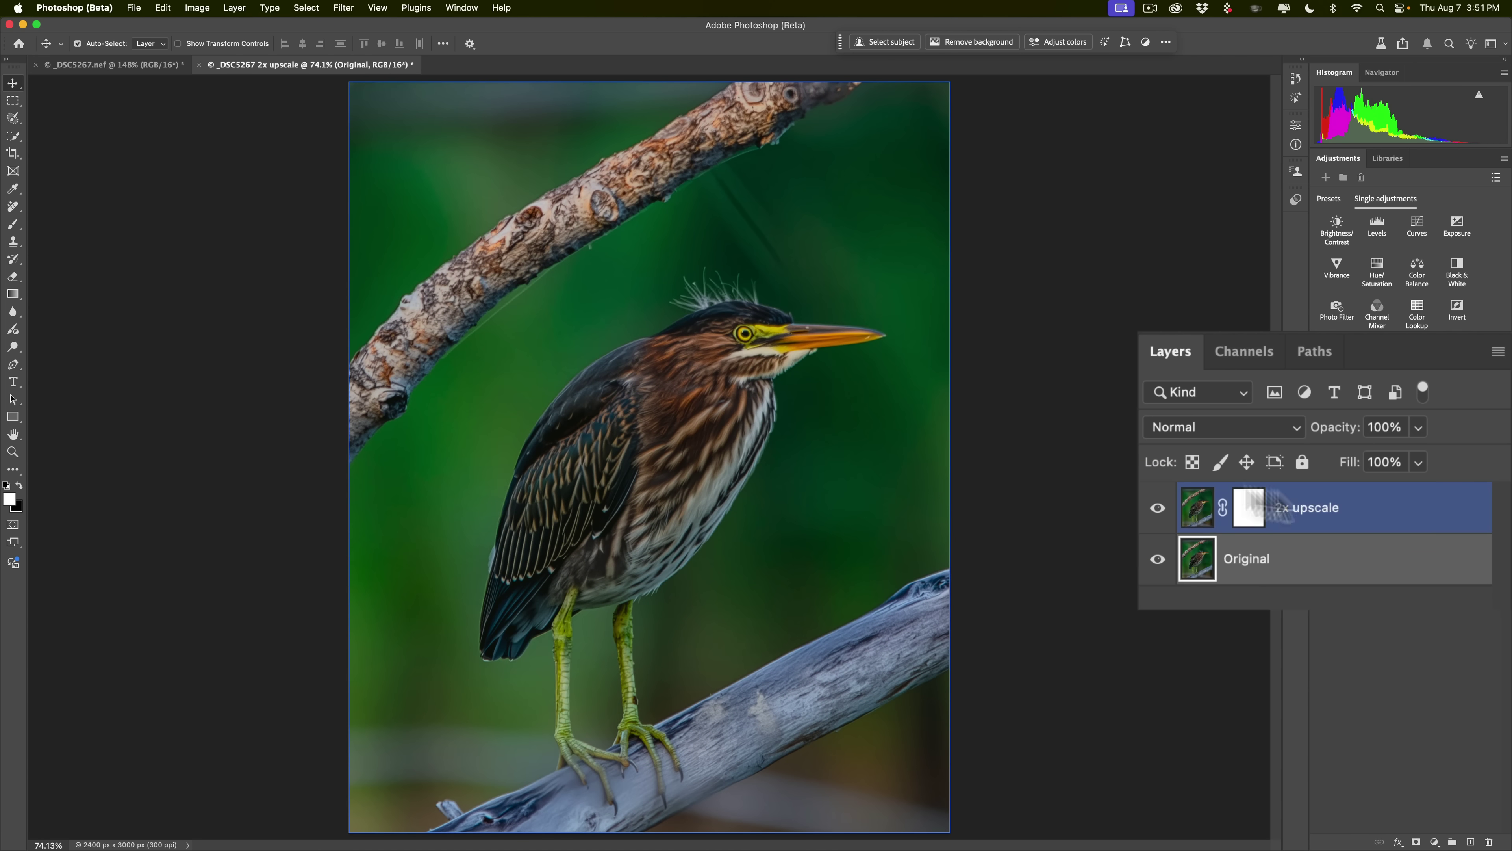